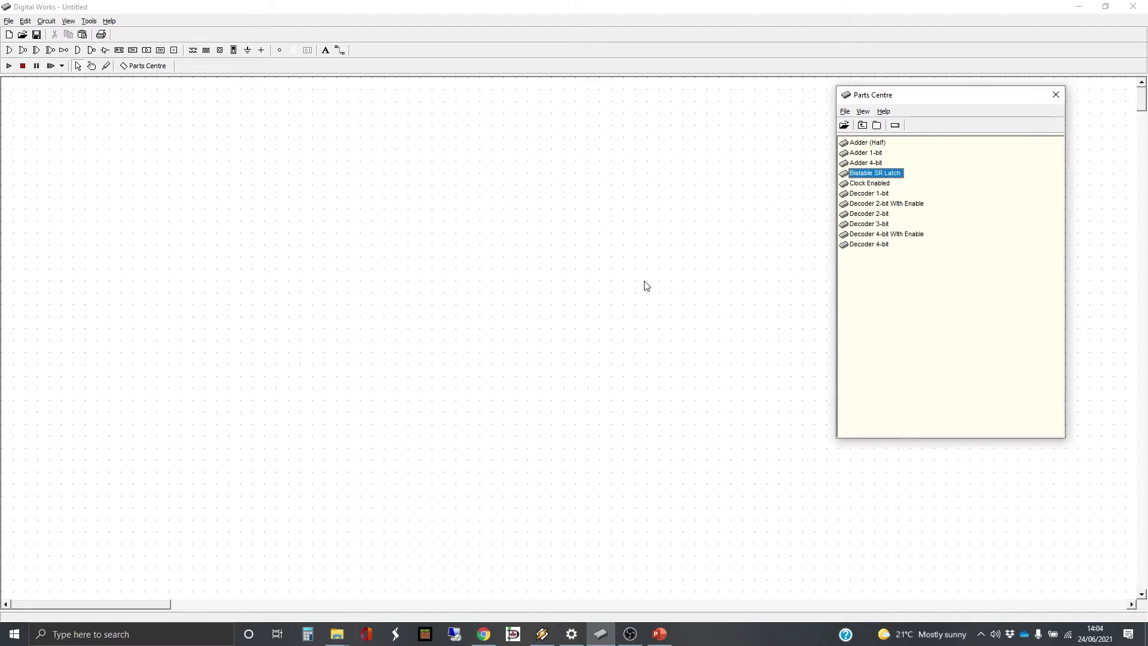
# Step: Place a Bistable SR Latch from the Parts Centre and two side-by-side AND gates above its S and R inputs
pyautogui.click(864, 173)
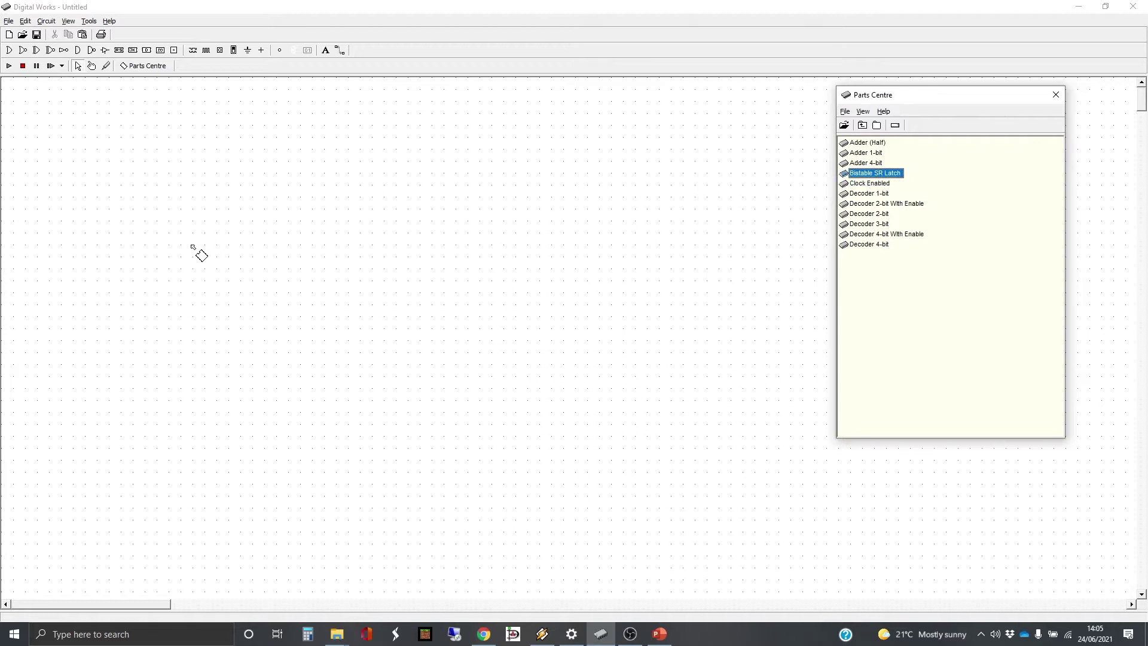
pyautogui.click(209, 217)
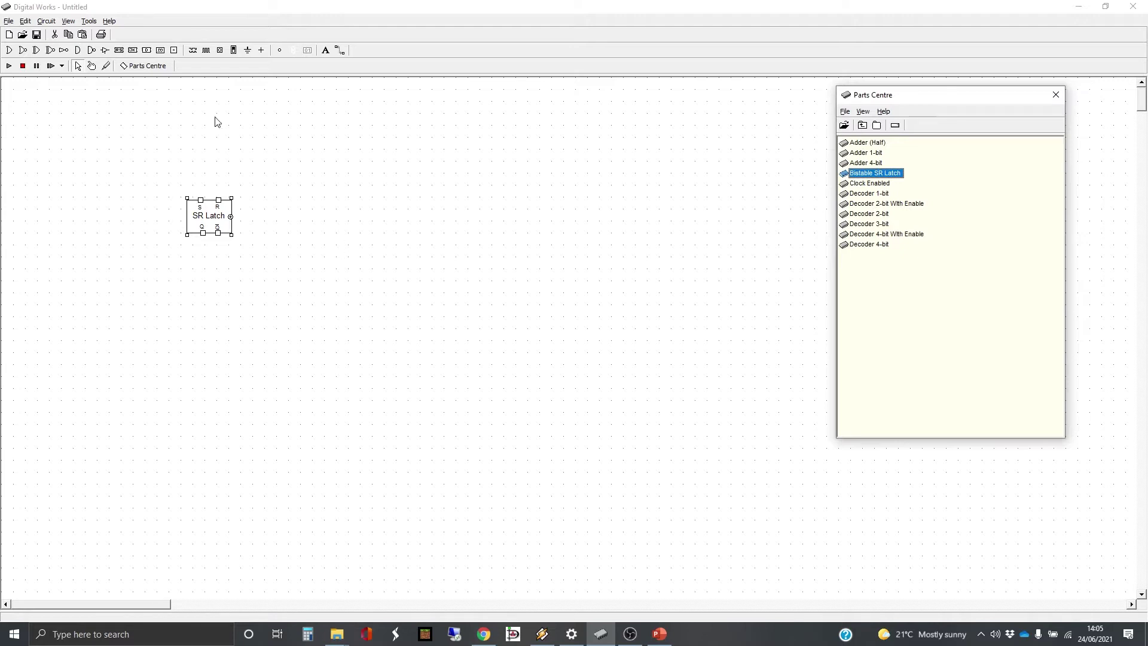
pyautogui.click(80, 51)
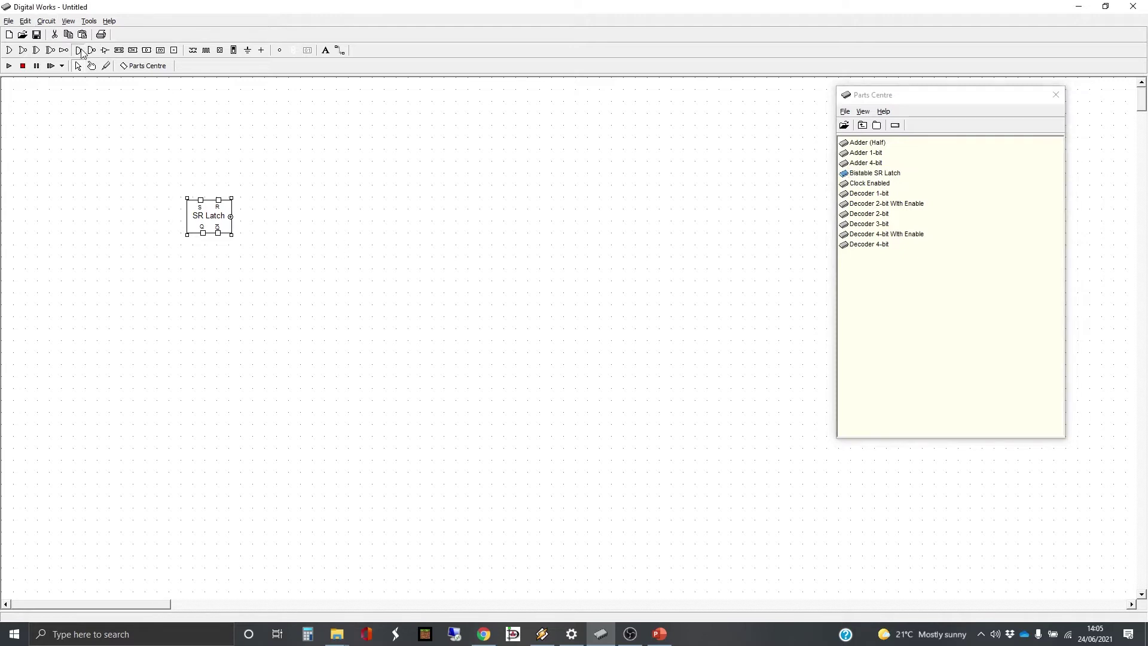
pyautogui.click(183, 128)
pyautogui.moveTo(202, 137); pyautogui.dragTo(201, 168)
pyautogui.click(91, 51)
pyautogui.click(258, 166)
pyautogui.moveTo(273, 172); pyautogui.dragTo(224, 169)
# Step: Place two interactive inputs above the AND gates and two LEDs below the latch outputs
pyautogui.click(220, 51)
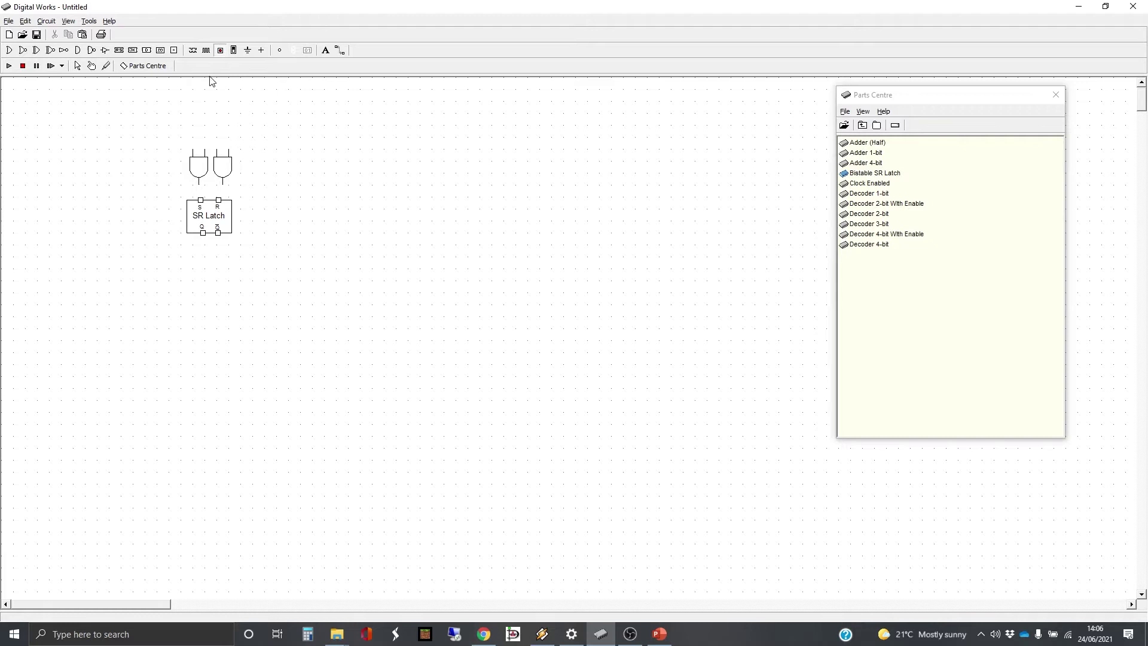
pyautogui.click(190, 126)
pyautogui.click(232, 126)
pyautogui.click(280, 50)
pyautogui.click(202, 257)
pyautogui.click(220, 255)
# Step: Wire the interactive inputs to the outer AND inputs, the gates to S and R, and the latch outputs to the LEDs
pyautogui.click(341, 50)
pyautogui.moveTo(190, 127)
pyautogui.mouseDown()
pyautogui.moveTo(193, 149)
pyautogui.moveTo(233, 141)
pyautogui.moveTo(201, 180)
pyautogui.moveTo(200, 200)
pyautogui.moveTo(224, 181)
pyautogui.moveTo(204, 254)
pyautogui.mouseUp()
pyautogui.moveTo(217, 232); pyautogui.dragTo(220, 253)
# Step: Add a third interactive input above the middle and wire it through a junction to the inner input of both AND gates
pyautogui.click(221, 50)
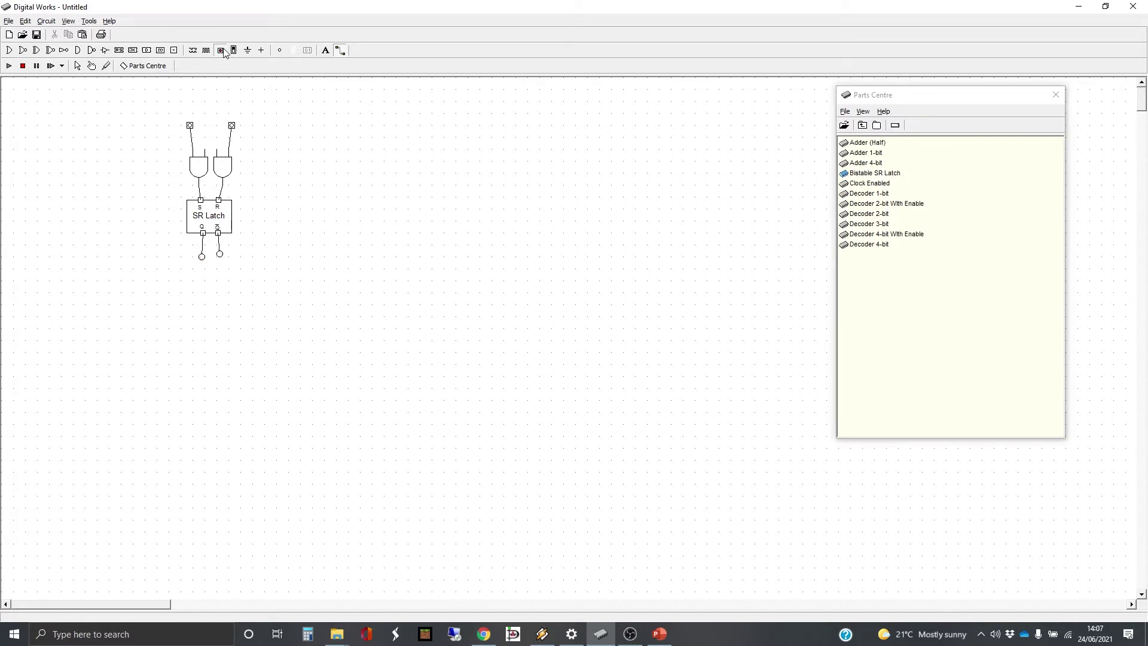
pyautogui.click(213, 108)
pyautogui.click(339, 50)
pyautogui.moveTo(214, 108); pyautogui.dragTo(215, 139)
pyautogui.click(214, 143)
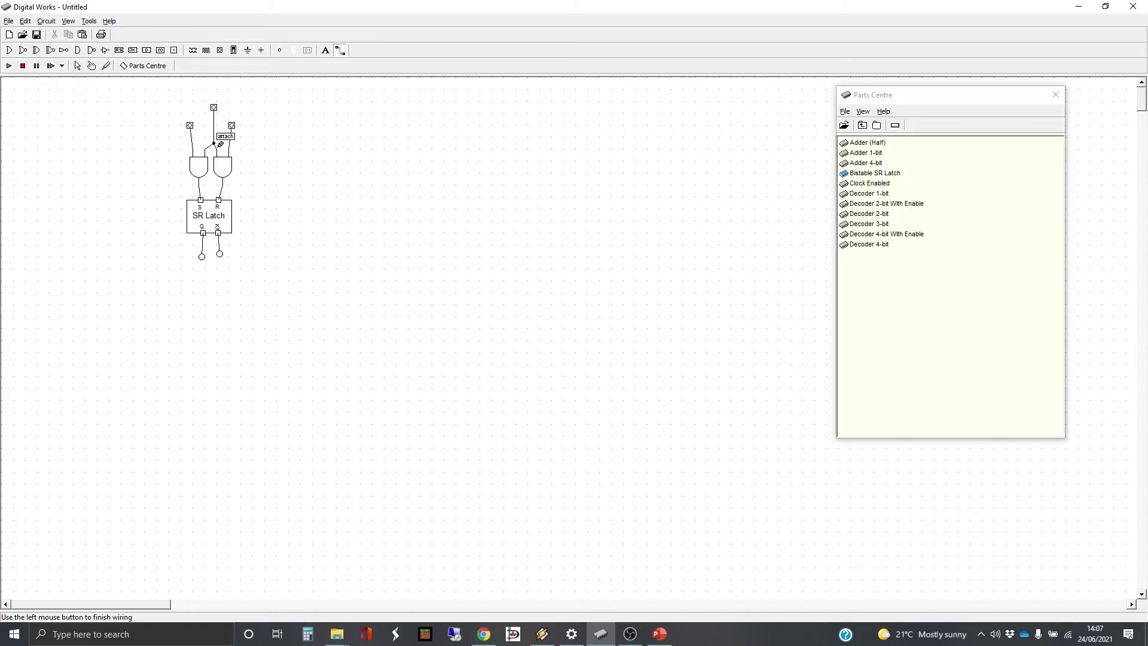
pyautogui.click(222, 144)
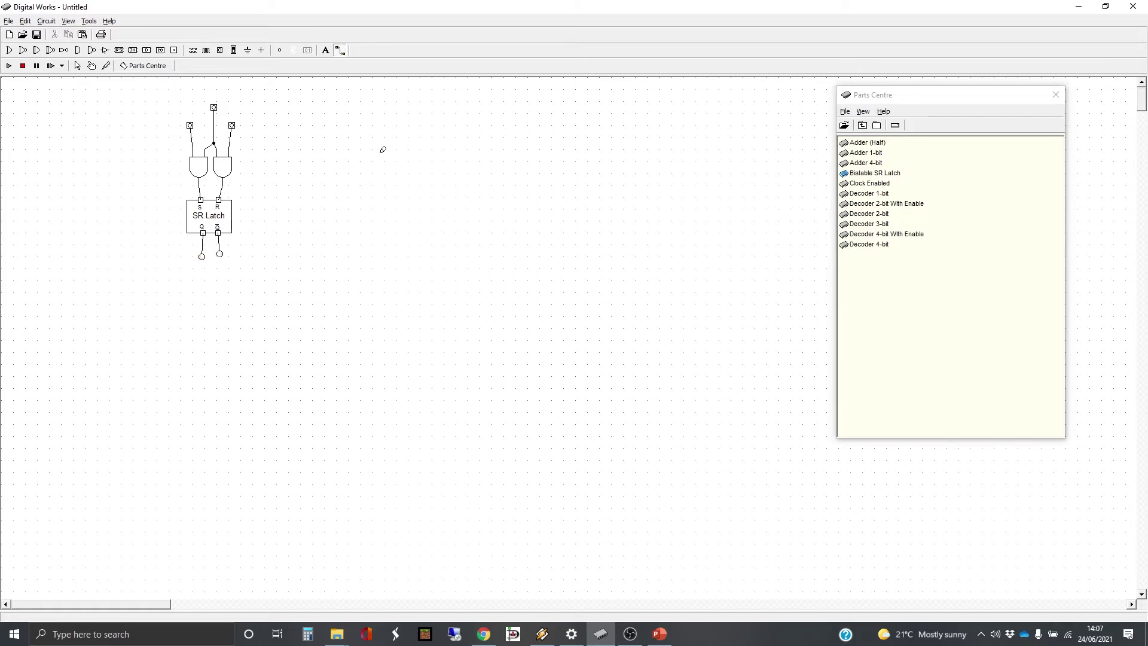
# Step: Run the simulation and toggle the interactive inputs, including the shared middle one, to test the gated latch
pyautogui.click(8, 66)
pyautogui.click(92, 66)
pyautogui.click(233, 126)
pyautogui.click(214, 108)
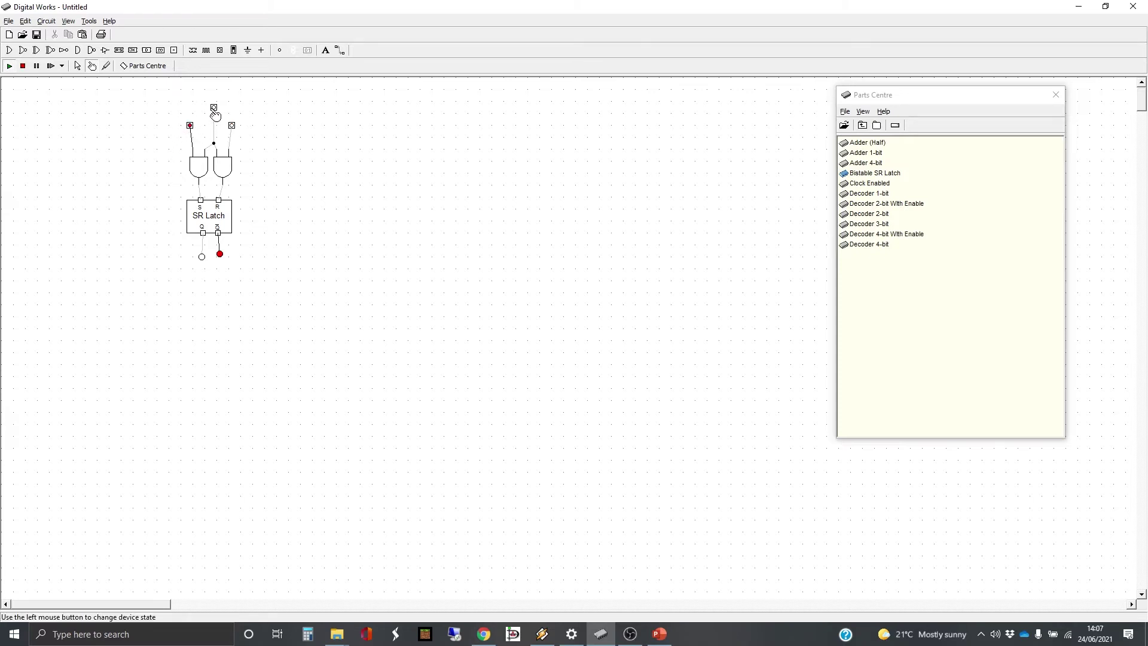
pyautogui.click(214, 108)
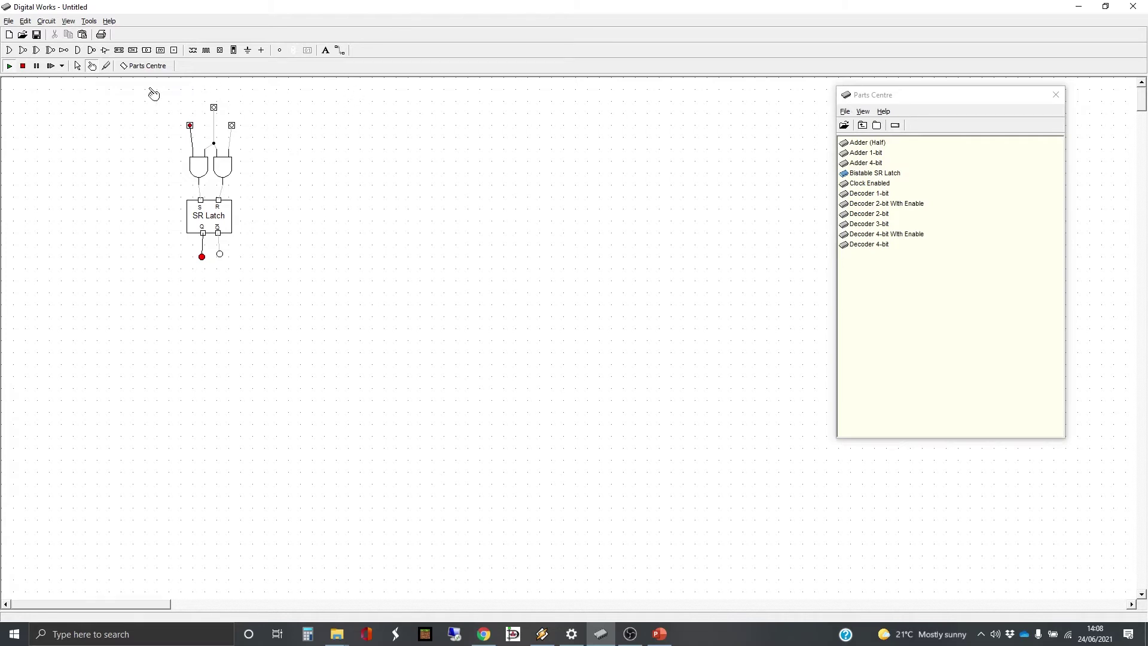
# Step: Delete the three interactive inputs, the wire junction between the AND gates and the two LEDs
pyautogui.click(77, 66)
pyautogui.moveTo(143, 94); pyautogui.dragTo(258, 145)
pyautogui.press('Delete')
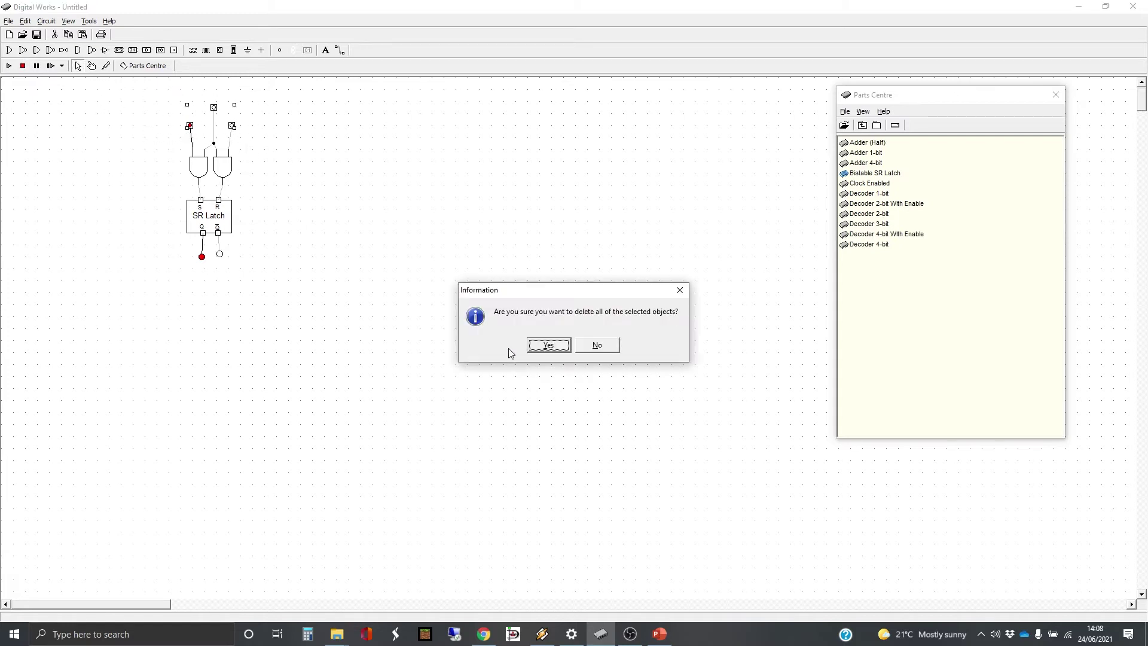
pyautogui.click(543, 345)
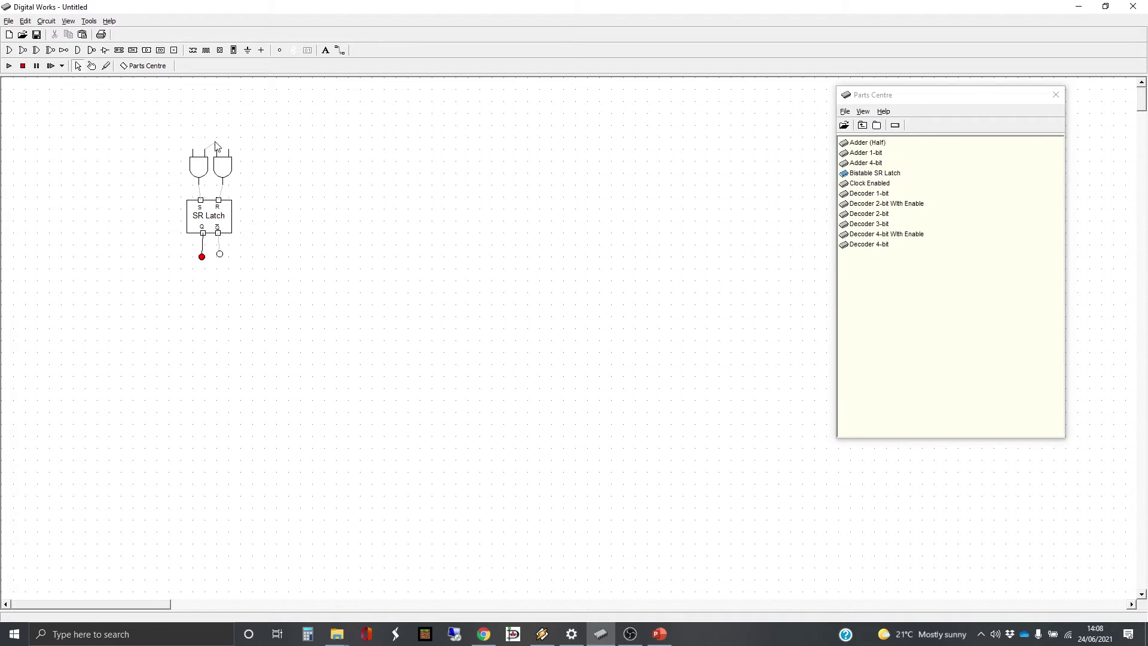
pyautogui.press('Delete')
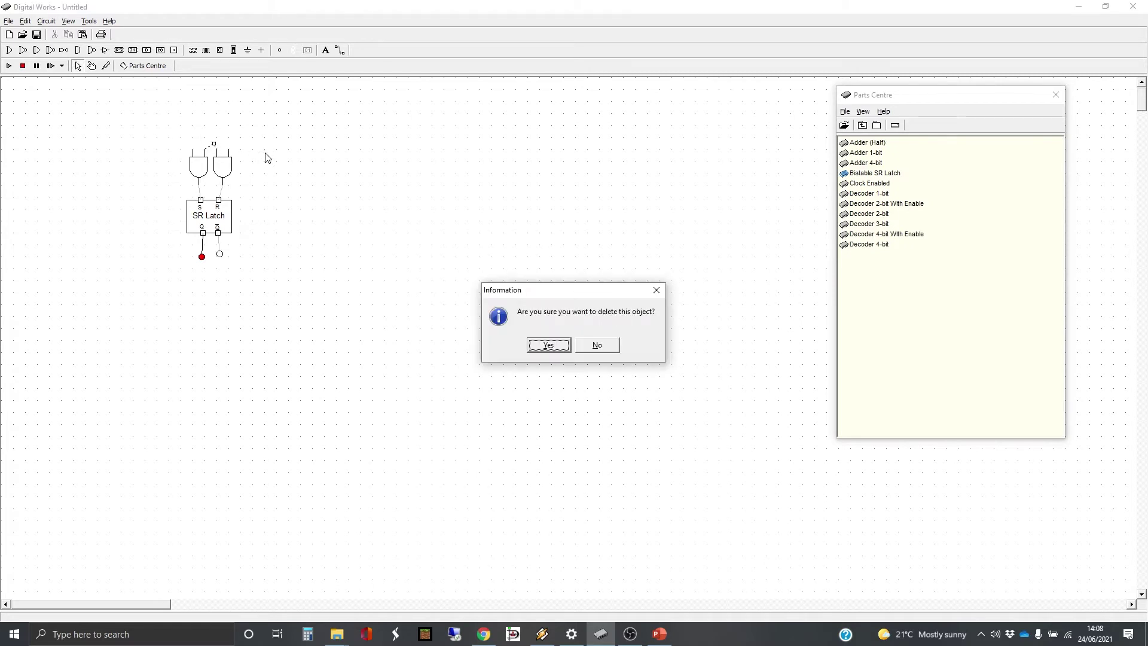
pyautogui.click(547, 346)
pyautogui.moveTo(243, 275); pyautogui.dragTo(177, 245)
pyautogui.press('Delete')
pyautogui.click(545, 349)
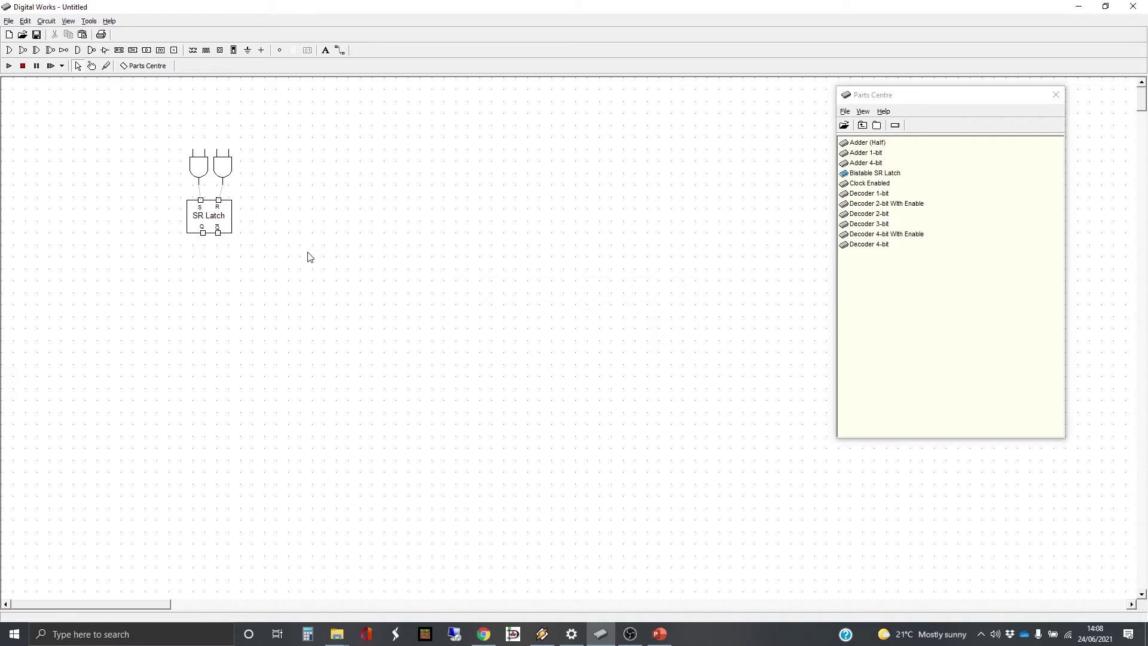
# Step: Place three tags in a row above the AND gates and two tags below the latch outputs
pyautogui.click(174, 50)
pyautogui.click(189, 120)
pyautogui.click(232, 119)
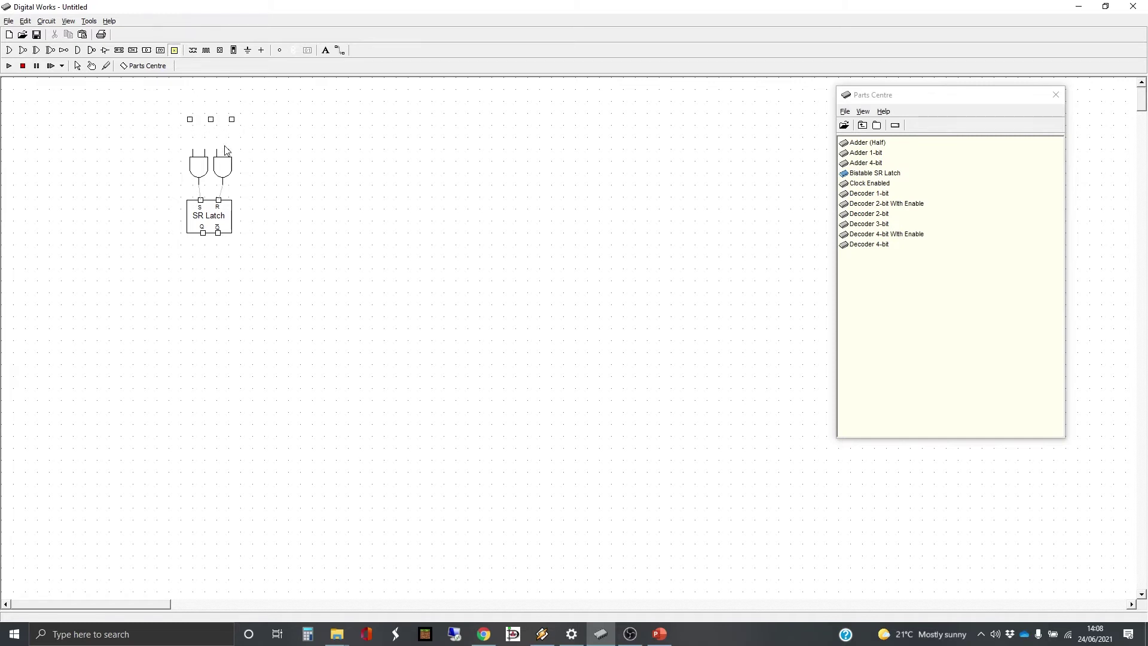
pyautogui.click(201, 254)
pyautogui.click(217, 254)
# Step: Wire the latch outputs to the two lower tags and the outer upper tags to the outer AND gate inputs
pyautogui.click(340, 50)
pyautogui.moveTo(203, 233); pyautogui.dragTo(220, 253)
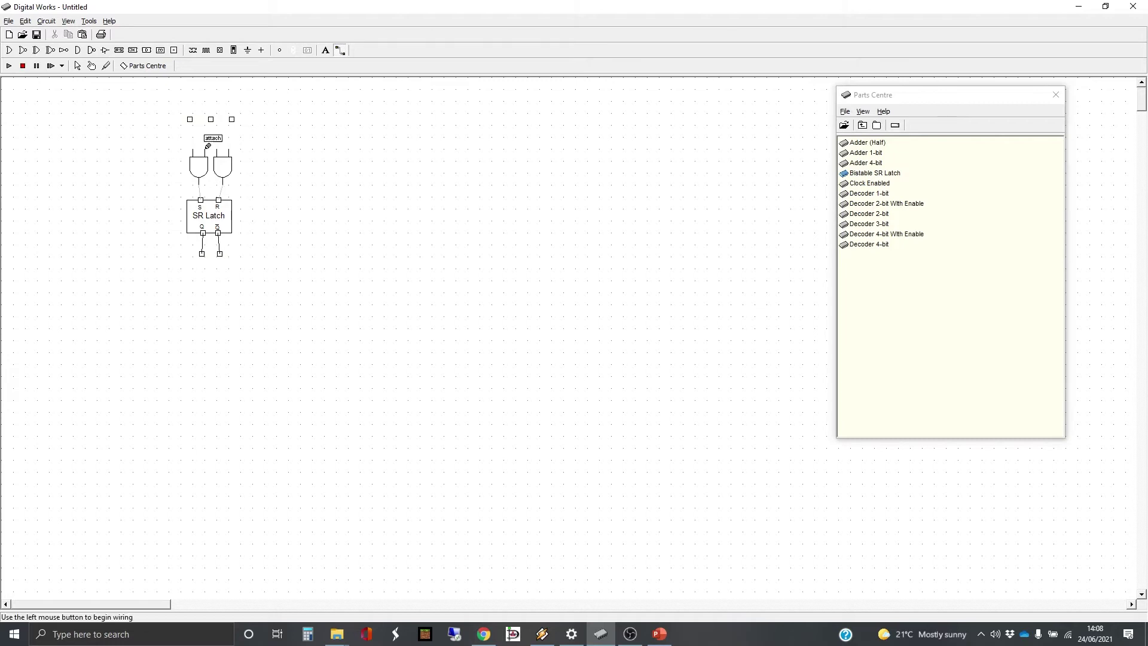
pyautogui.moveTo(190, 120)
pyautogui.mouseDown()
pyautogui.moveTo(195, 147)
pyautogui.moveTo(233, 121)
pyautogui.moveTo(232, 144)
pyautogui.mouseUp()
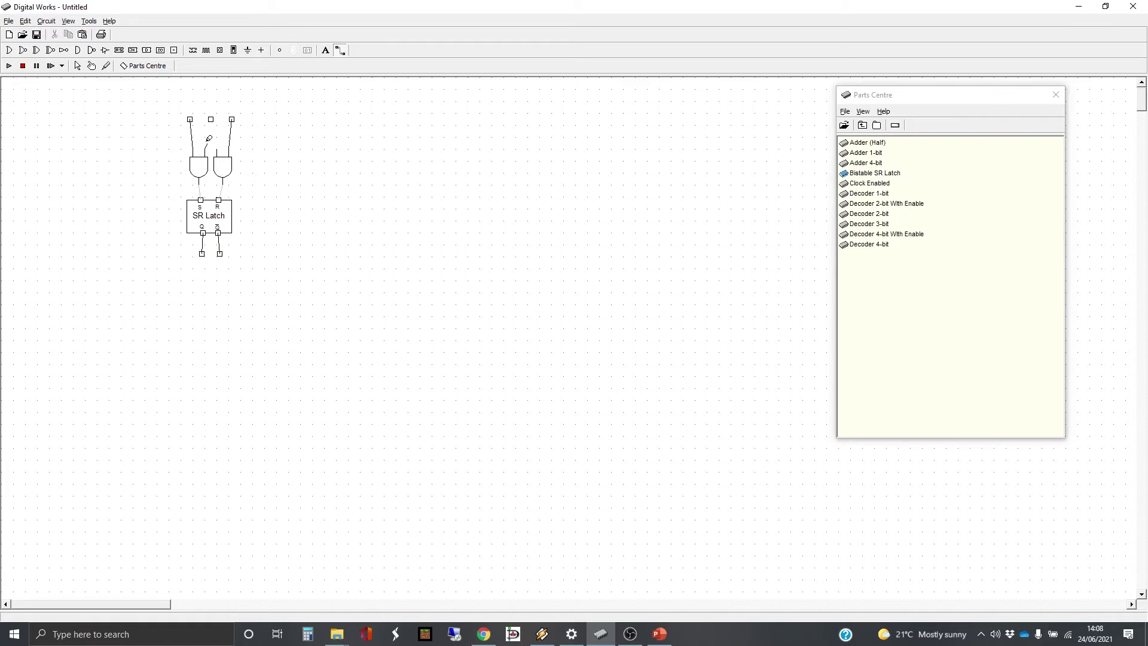
# Step: Delete the stray element at the inner input of the left AND gate
pyautogui.rightClick(206, 140)
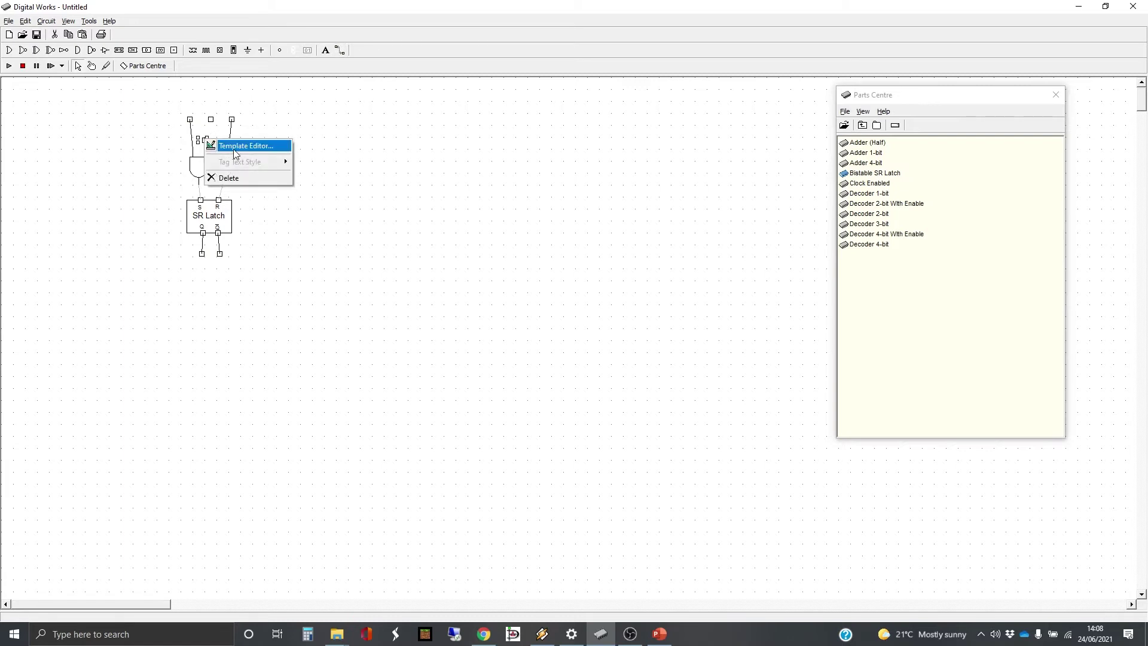
pyautogui.click(236, 145)
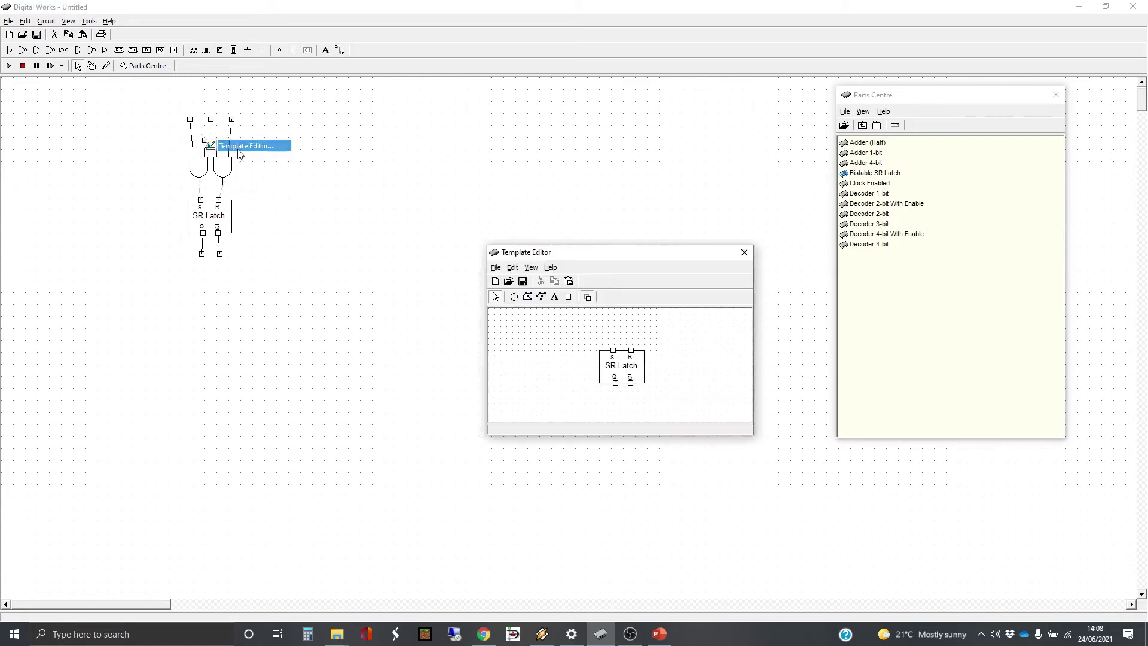
pyautogui.click(745, 252)
pyautogui.moveTo(202, 141); pyautogui.dragTo(212, 148)
pyautogui.press('Delete')
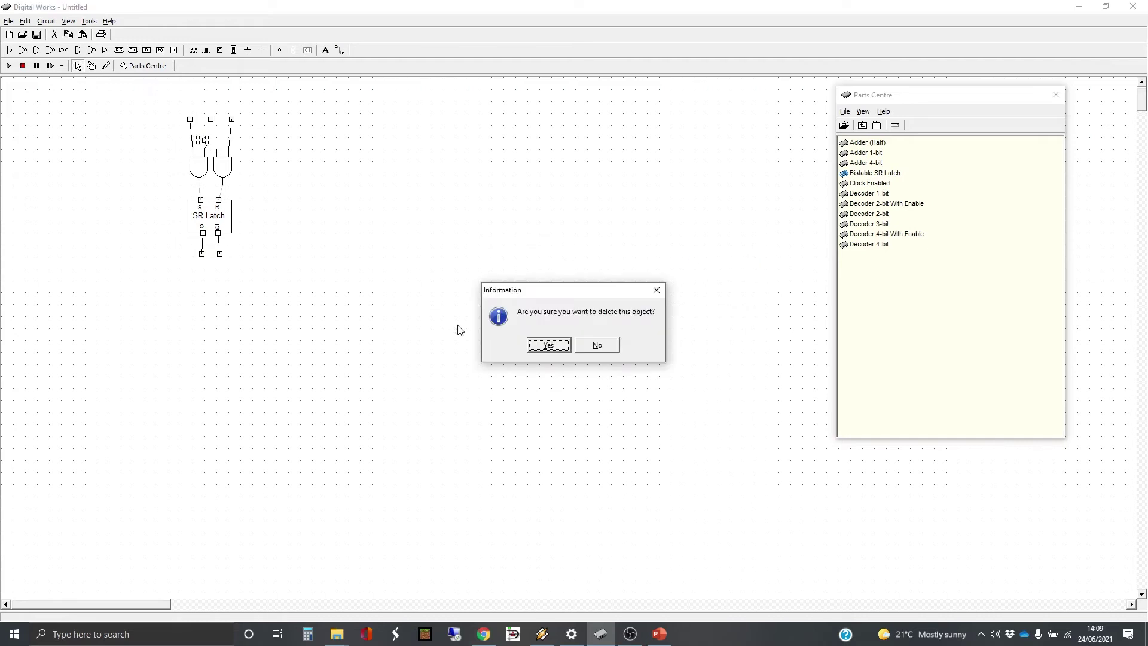
pyautogui.click(550, 346)
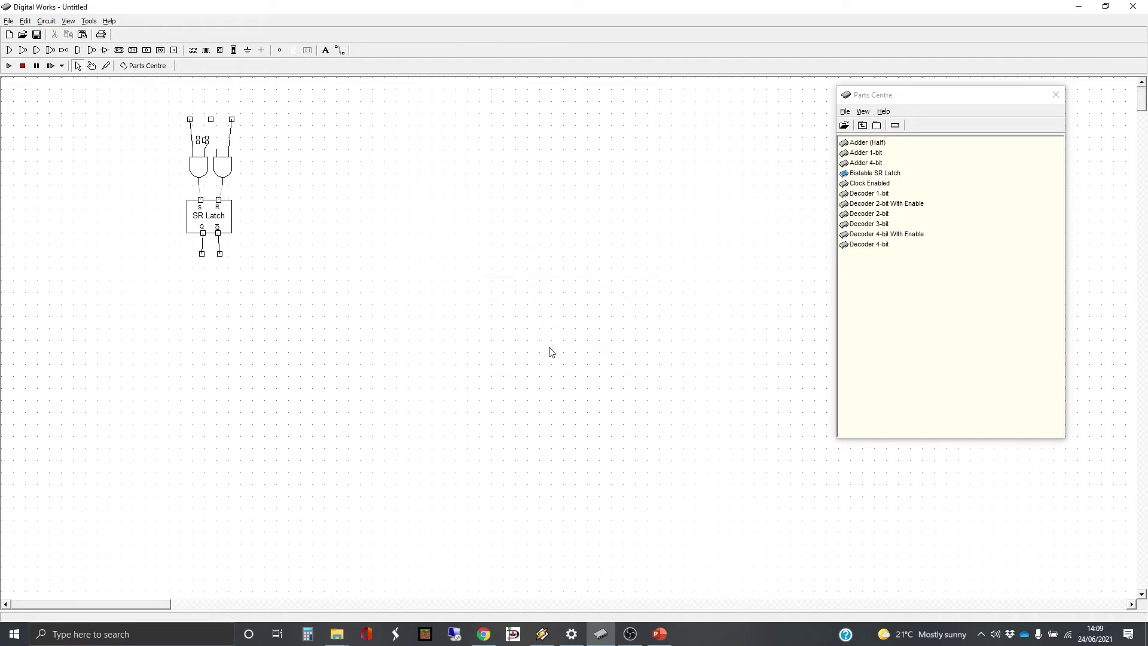
# Step: Wire the middle tag through a junction to the inner inputs of both AND gates
pyautogui.click(341, 50)
pyautogui.moveTo(208, 135); pyautogui.dragTo(220, 135)
pyautogui.moveTo(220, 142); pyautogui.dragTo(218, 143)
pyautogui.moveTo(213, 134); pyautogui.dragTo(213, 135)
# Step: Add a 10-point annotation "S" above the left tag
pyautogui.click(326, 52)
pyautogui.click(189, 109)
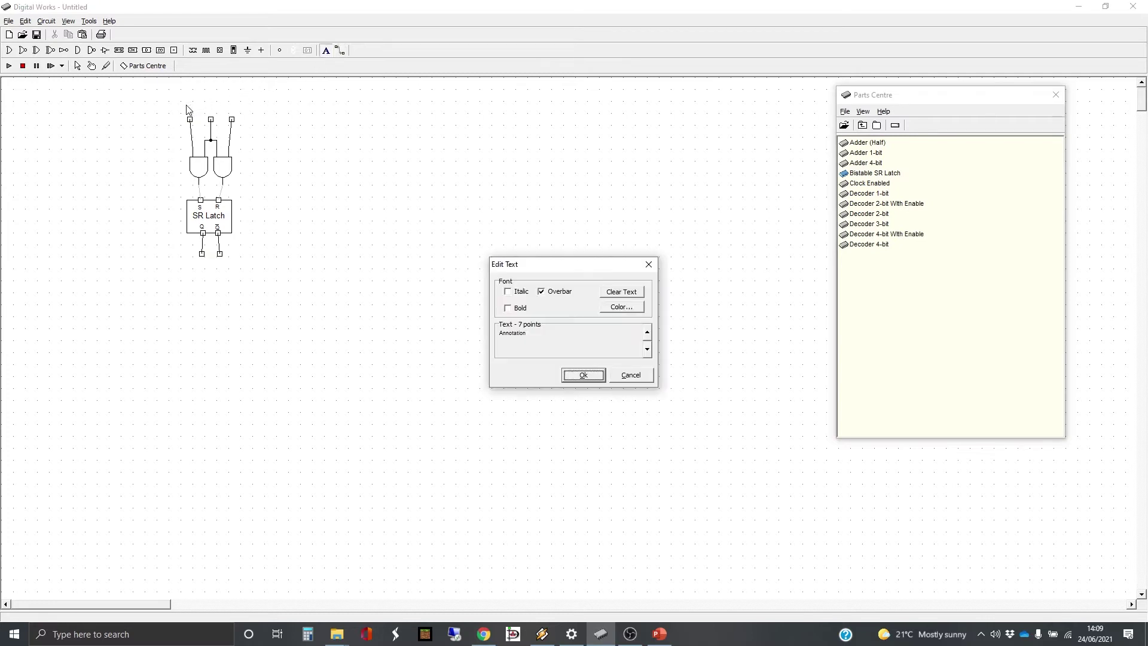
pyautogui.click(648, 332)
pyautogui.click(647, 332)
pyautogui.moveTo(541, 338); pyautogui.dragTo(479, 331)
pyautogui.write('S')
pyautogui.click(581, 375)
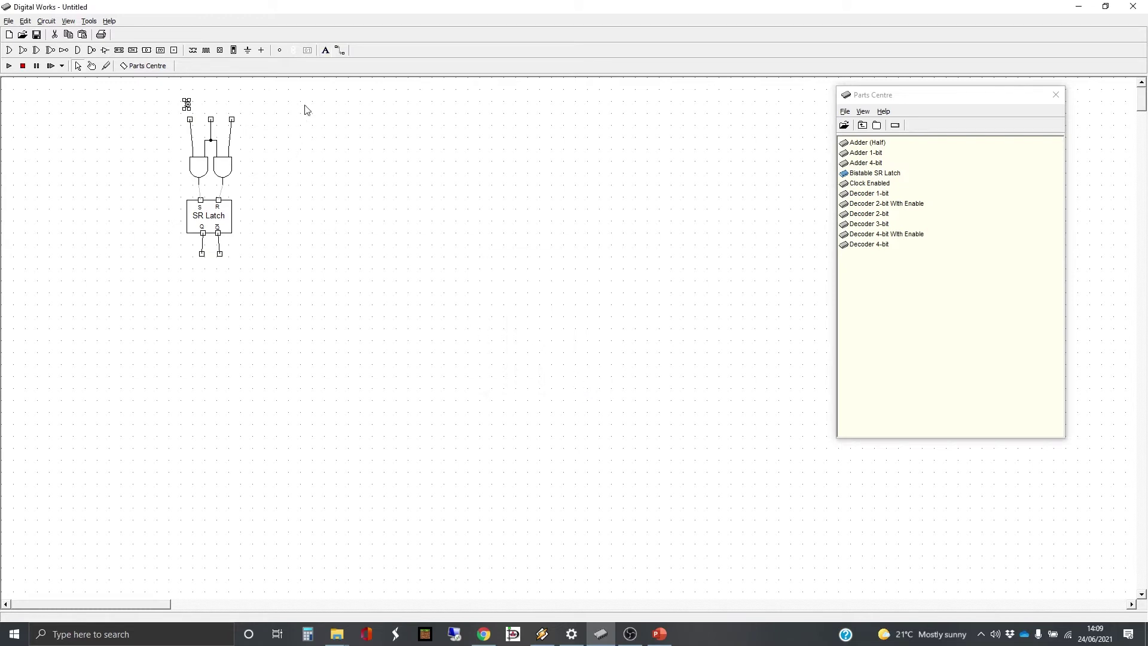
# Step: Add an annotation "R" without overbar and place it to the right of the S annotation
pyautogui.click(326, 50)
pyautogui.click(188, 106)
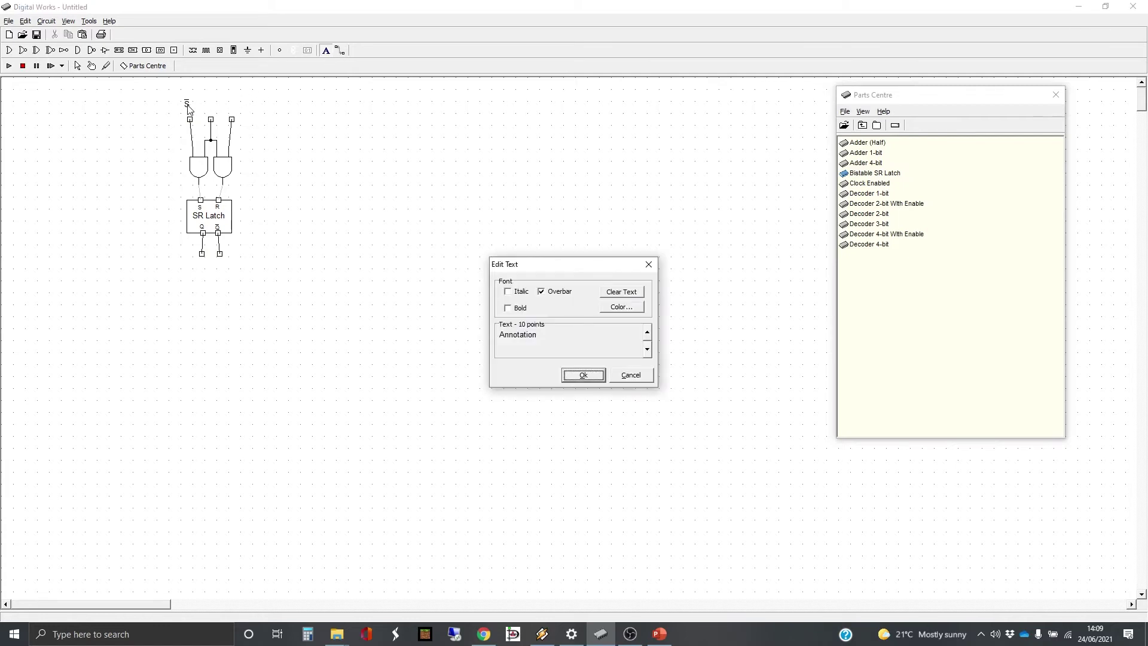
pyautogui.moveTo(555, 333); pyautogui.dragTo(479, 336)
pyautogui.write('R')
pyautogui.click(543, 292)
pyautogui.click(583, 375)
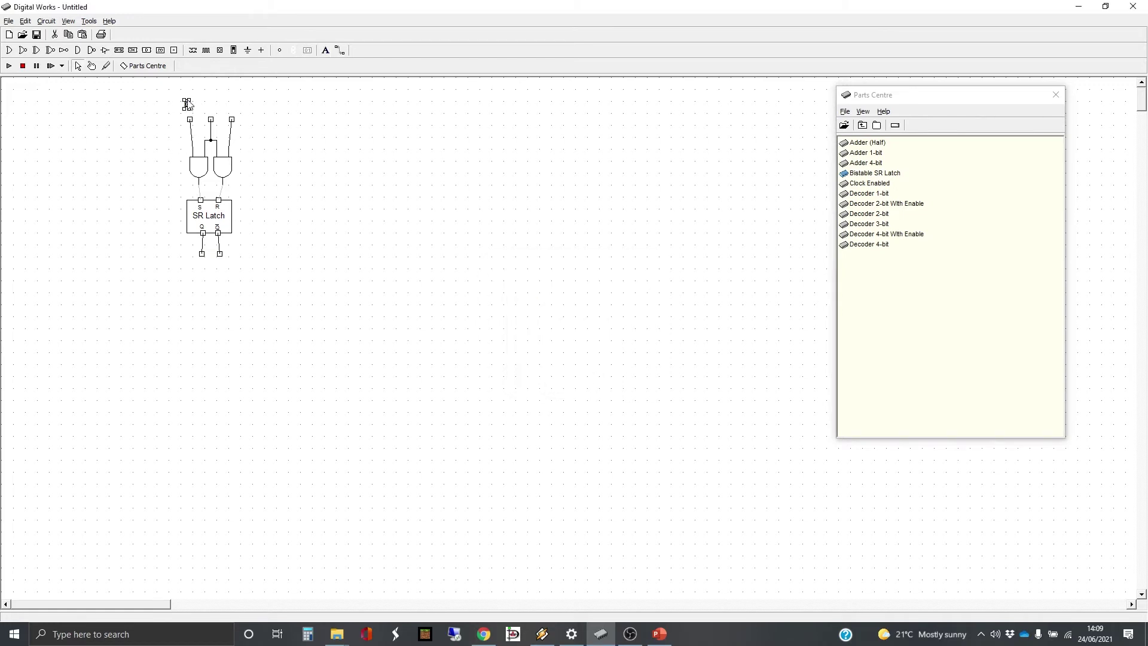
pyautogui.moveTo(187, 104); pyautogui.dragTo(205, 104)
# Step: Remove the overbar from the S annotation
pyautogui.click(187, 104)
pyautogui.rightClick(190, 107)
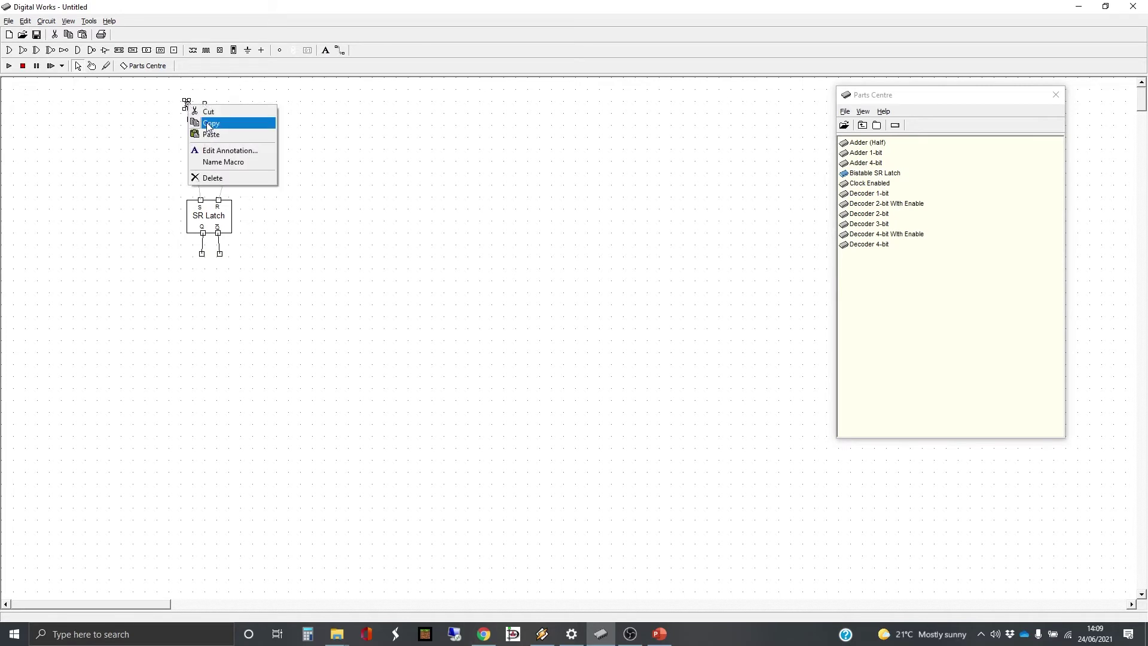
pyautogui.click(236, 150)
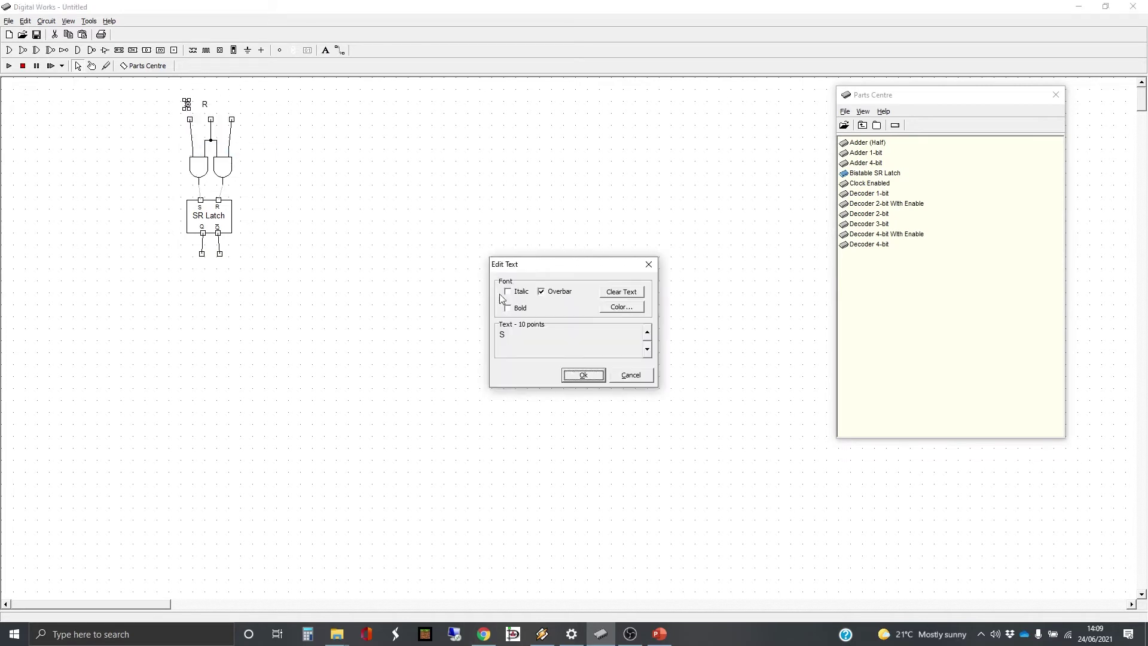
pyautogui.click(541, 291)
pyautogui.click(582, 374)
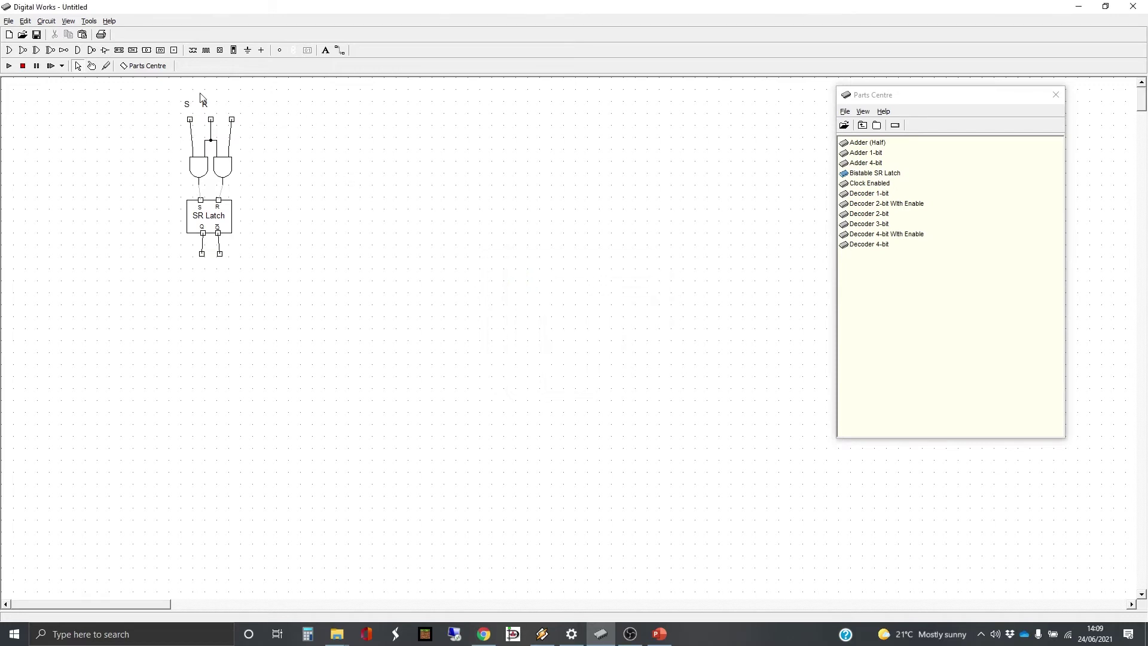
# Step: Move the R annotation rightwards until it sits above the right tag
pyautogui.click(205, 105)
pyautogui.press('Right')
pyautogui.press('Right')
pyautogui.press('Right')
pyautogui.press('Right')
pyautogui.press('Right')
pyautogui.press('Right')
pyautogui.press('Right')
pyautogui.press('Right')
pyautogui.press('Right')
pyautogui.press('Right')
pyautogui.press('Right')
pyautogui.press('Right')
pyautogui.press('Right')
pyautogui.press('Right')
pyautogui.press('Right')
pyautogui.press('Right')
pyautogui.press('Right')
pyautogui.press('Right')
pyautogui.press('Right')
pyautogui.press('Right')
pyautogui.press('Right')
pyautogui.press('Right')
pyautogui.click(267, 120)
# Step: Add an annotation "Enable" and position it directly above the middle tag
pyautogui.click(326, 50)
pyautogui.click(210, 110)
pyautogui.moveTo(564, 339); pyautogui.dragTo(446, 327)
pyautogui.write('Enable')
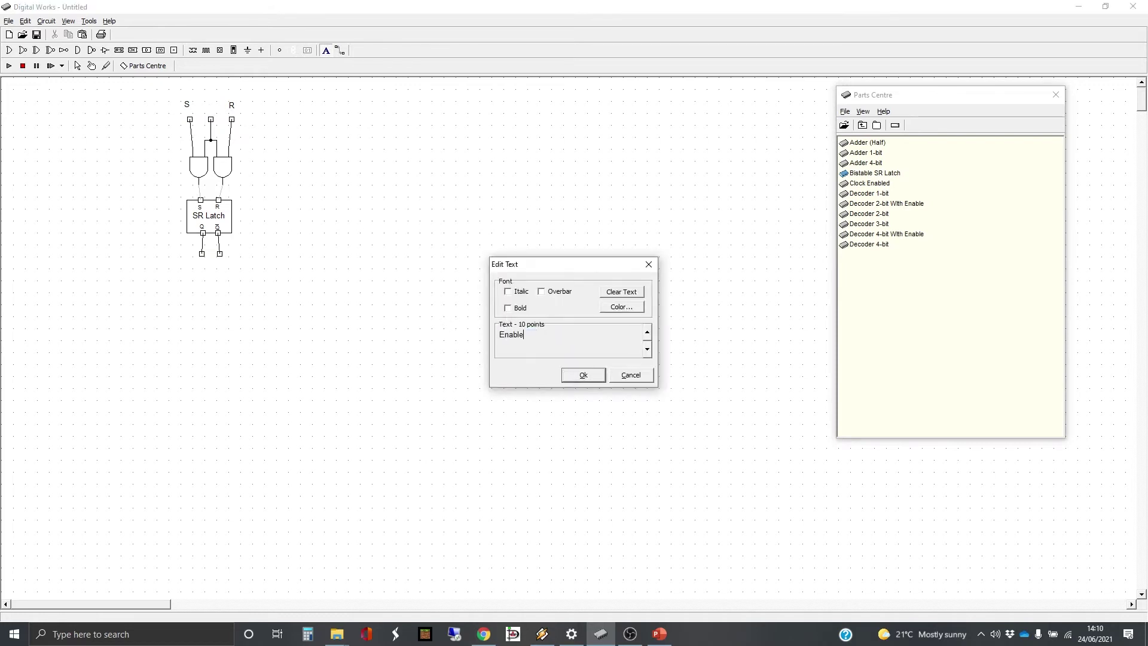
pyautogui.press('Return')
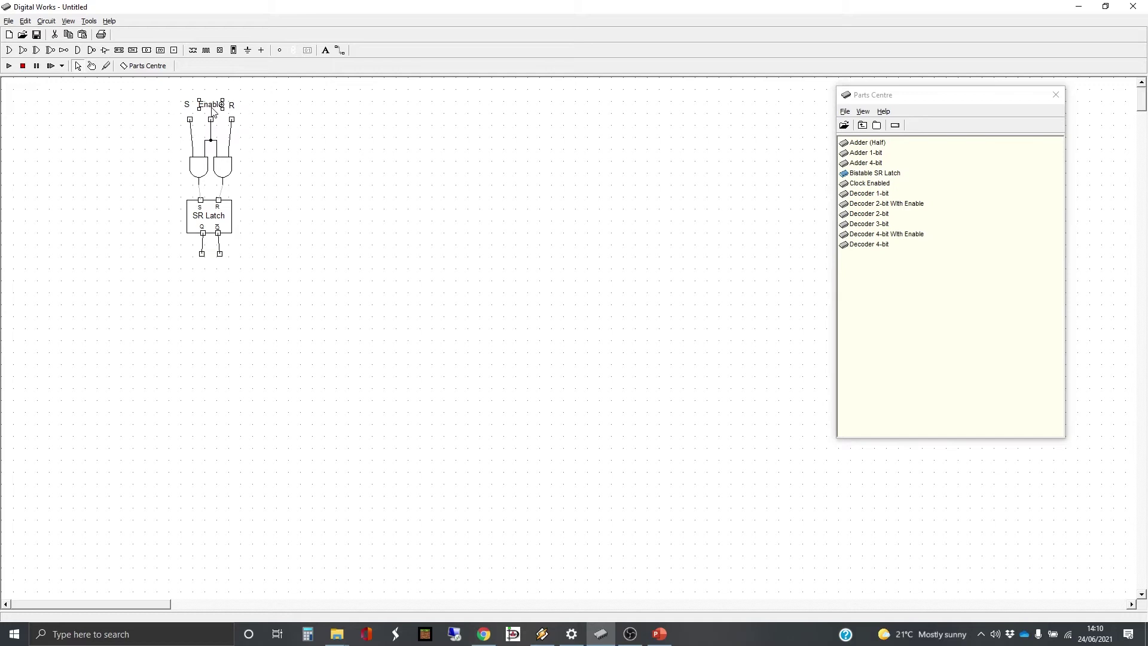
pyautogui.moveTo(213, 110); pyautogui.dragTo(214, 117)
pyautogui.click(296, 244)
# Step: Open the Template Editor and change the template's label to "SR Flip-Flop"
pyautogui.click(89, 22)
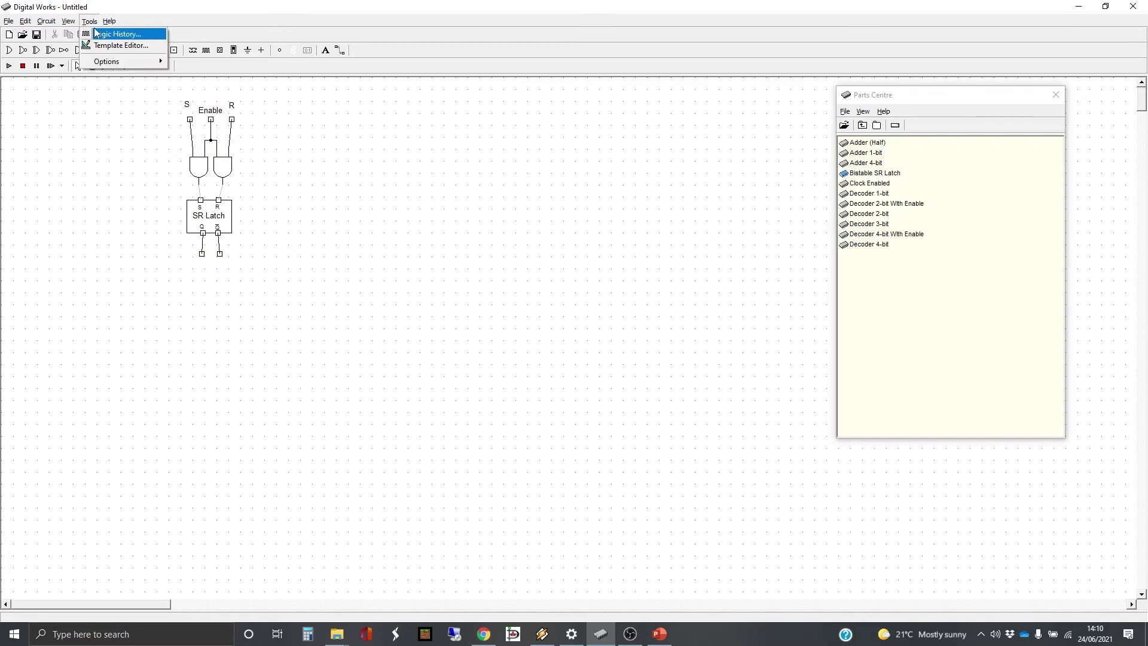
pyautogui.click(109, 43)
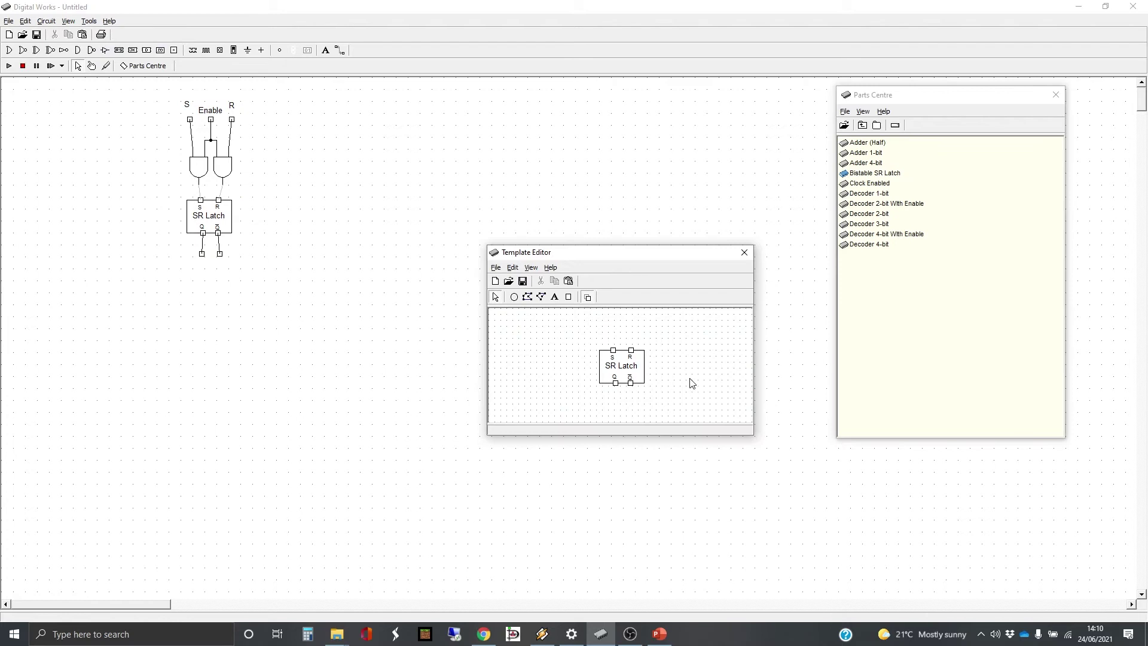
pyautogui.rightClick(622, 366)
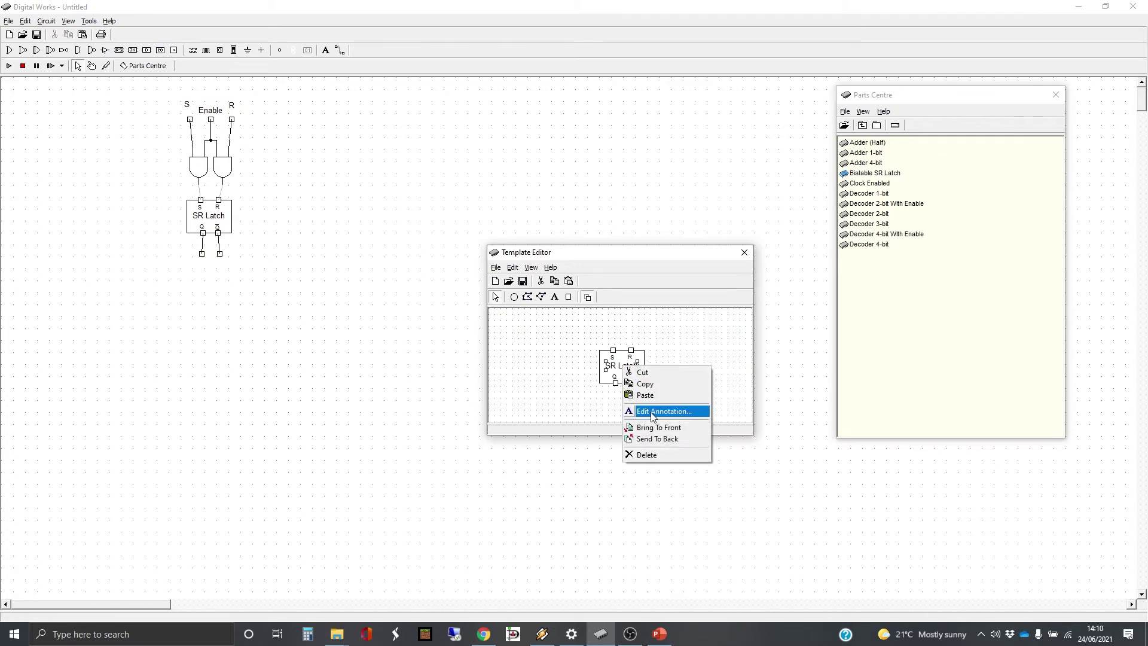
pyautogui.click(651, 412)
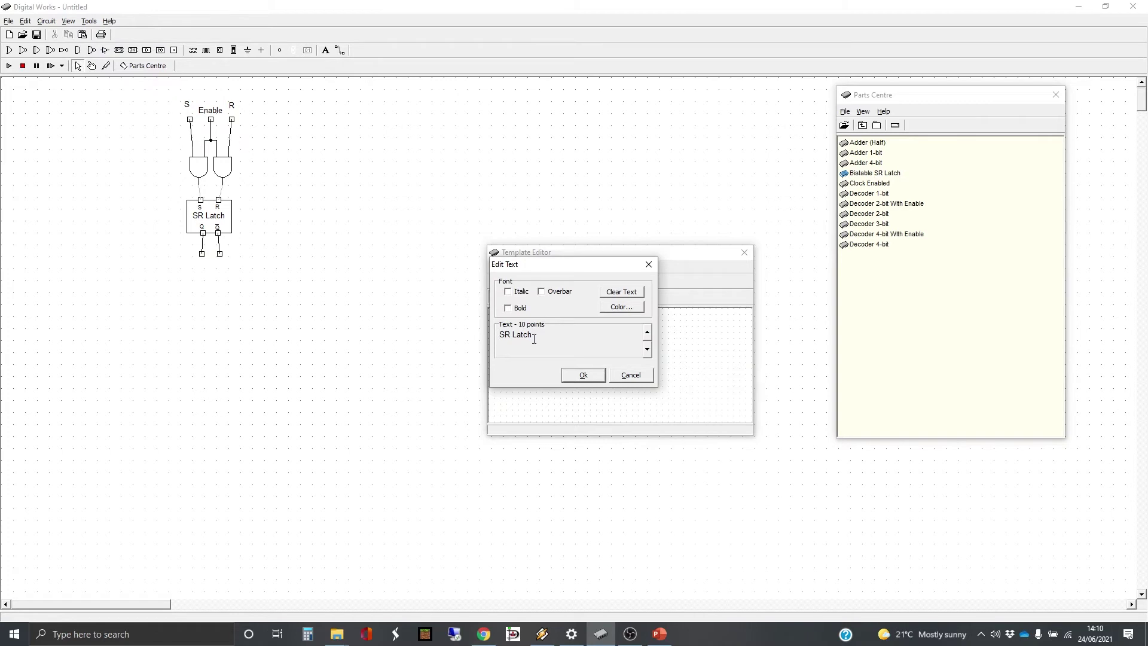
pyautogui.moveTo(539, 338); pyautogui.dragTo(517, 337)
pyautogui.moveTo(516, 338); pyautogui.dragTo(513, 338)
pyautogui.write('Flip-Flop')
pyautogui.click(585, 376)
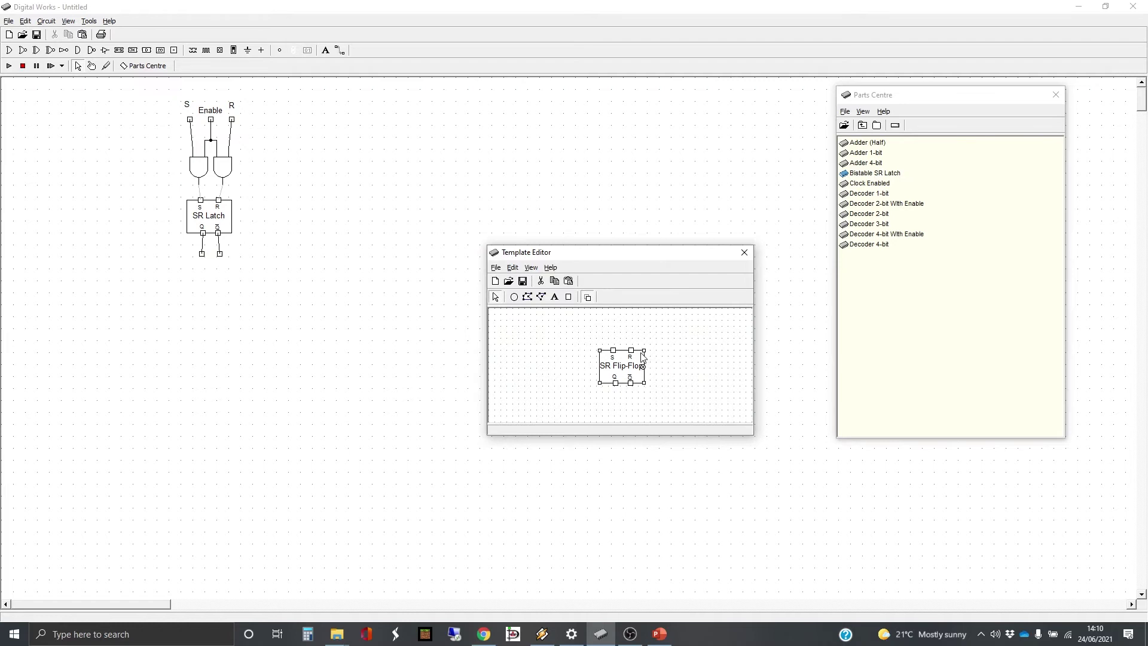
# Step: Widen the template's box to the right and recentre the SR Flip-Flop label inside it
pyautogui.moveTo(644, 351); pyautogui.dragTo(660, 350)
pyautogui.click(616, 367)
pyautogui.moveTo(618, 369); pyautogui.dragTo(623, 370)
pyautogui.click(623, 370)
pyautogui.moveTo(597, 336); pyautogui.dragTo(621, 370)
pyautogui.click(596, 331)
# Step: Move the two input pins from the top edge of the template's box to its left edge
pyautogui.click(614, 354)
pyautogui.click(613, 351)
pyautogui.moveTo(613, 354); pyautogui.dragTo(599, 361)
pyautogui.moveTo(632, 352); pyautogui.dragTo(601, 375)
pyautogui.click(642, 370)
pyautogui.moveTo(635, 365); pyautogui.dragTo(640, 370)
# Step: Move the two output pins from the bottom edge of the template's box to its right edge
pyautogui.click(616, 383)
pyautogui.moveTo(616, 386); pyautogui.dragTo(661, 358)
pyautogui.click(633, 390)
pyautogui.click(630, 384)
pyautogui.moveTo(630, 384); pyautogui.dragTo(661, 376)
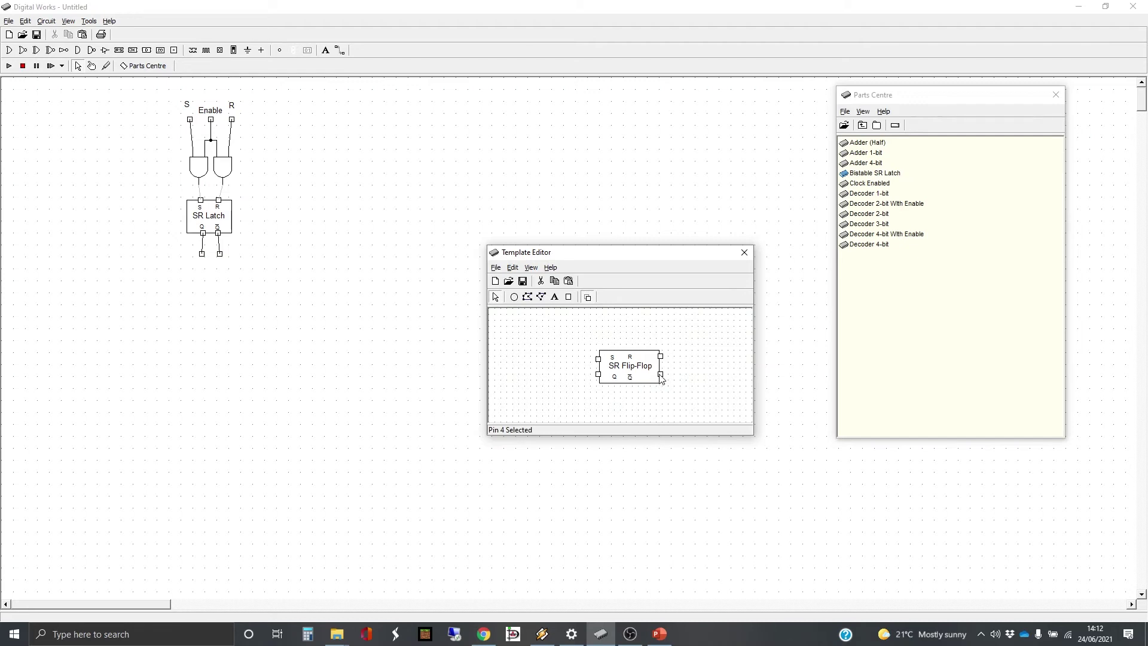
# Step: Move the Q and inverted Q labels beside the two output pins on the right edge of the template's box
pyautogui.click(615, 376)
pyautogui.moveTo(615, 376); pyautogui.dragTo(651, 360)
pyautogui.click(630, 400)
pyautogui.click(615, 380)
pyautogui.moveTo(615, 381); pyautogui.dragTo(649, 357)
pyautogui.click(630, 378)
pyautogui.moveTo(631, 380); pyautogui.dragTo(652, 376)
pyautogui.click(652, 358)
pyautogui.moveTo(655, 359); pyautogui.dragTo(653, 366)
pyautogui.click(652, 358)
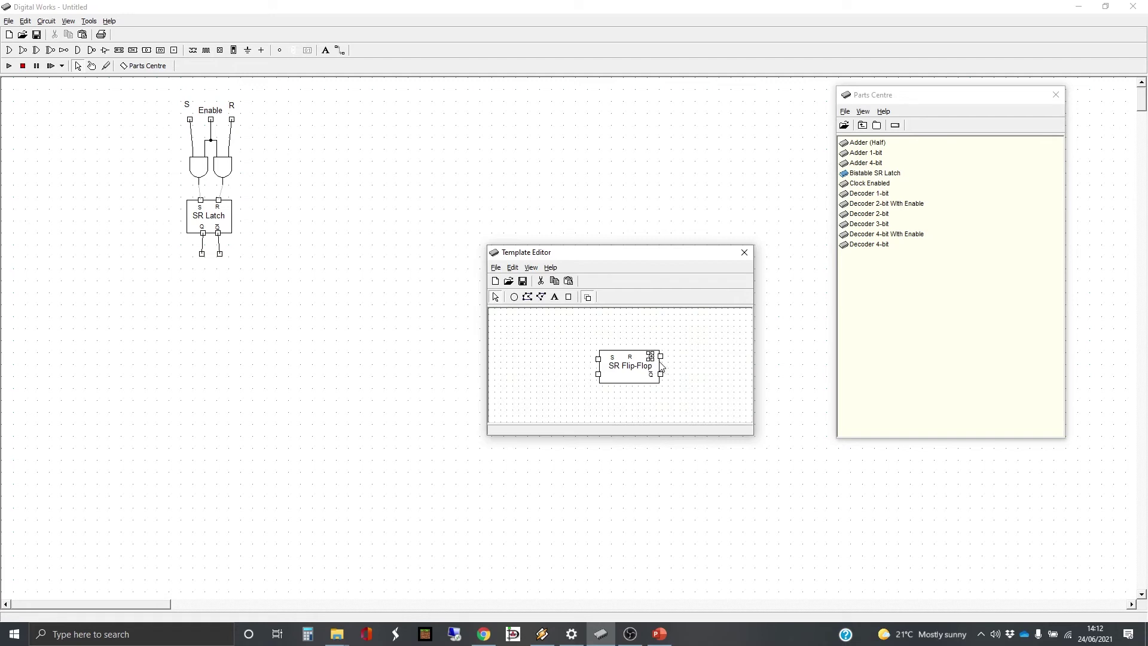
# Step: Move the S and R labels beside the two input pins on the left edge of the template's box
pyautogui.click(614, 359)
pyautogui.moveTo(613, 362)
pyautogui.mouseDown()
pyautogui.moveTo(626, 364)
pyautogui.moveTo(607, 377)
pyautogui.mouseUp()
pyautogui.click(630, 358)
pyautogui.click(647, 400)
# Step: Add the text label "Enable" near the top edge of the template's box
pyautogui.click(555, 297)
pyautogui.click(620, 360)
pyautogui.moveTo(565, 335); pyautogui.dragTo(477, 333)
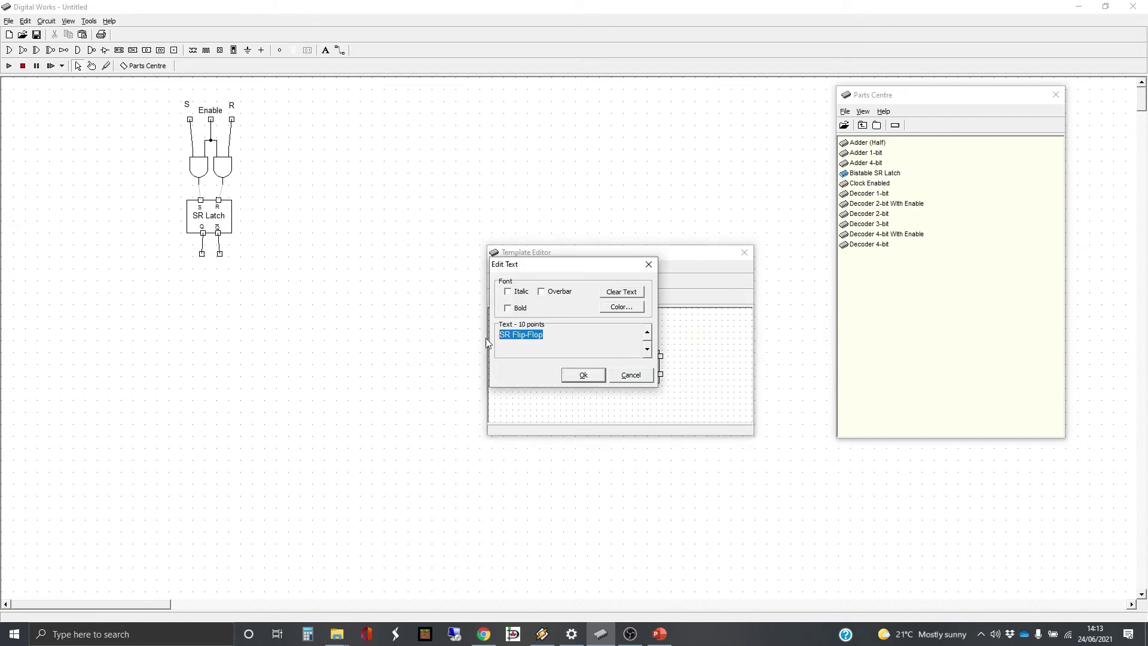
pyautogui.write('Enable')
pyautogui.press('Return')
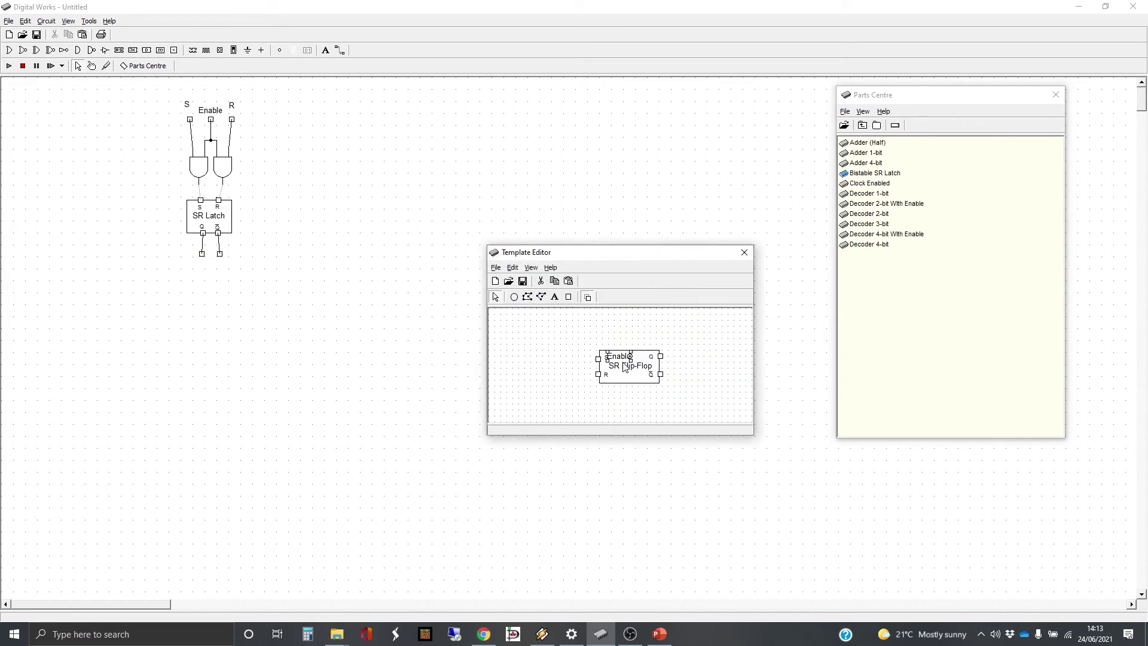
# Step: Reduce the Enable label's font size to 7 points
pyautogui.rightClick(620, 357)
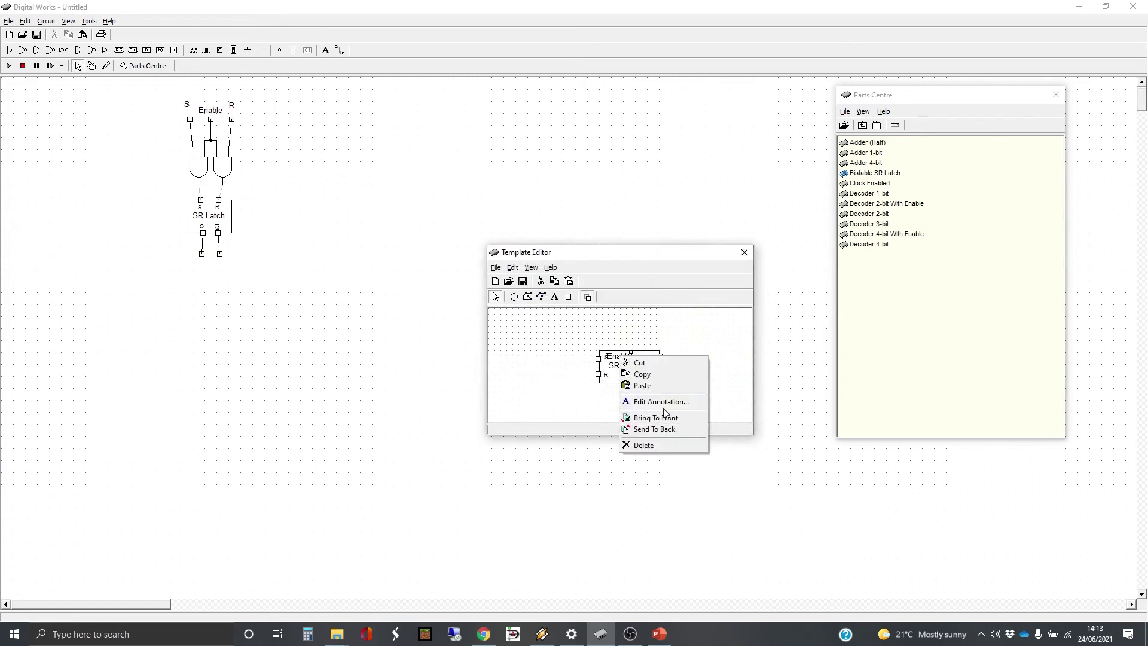
pyautogui.click(664, 403)
pyautogui.click(647, 348)
pyautogui.click(647, 348)
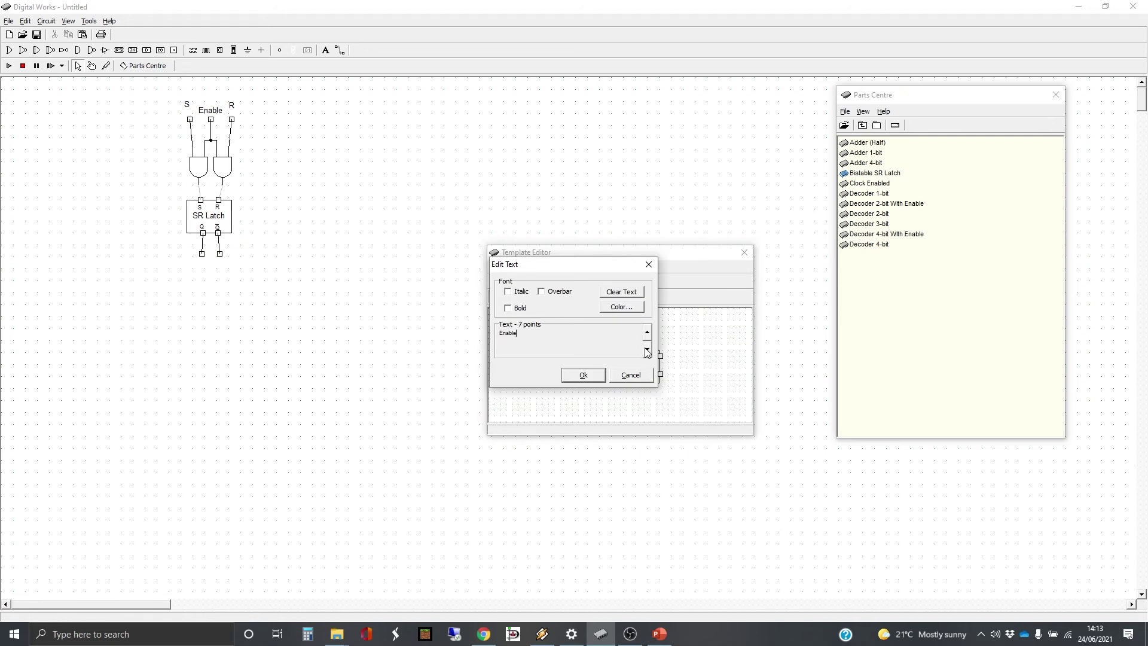
pyautogui.click(585, 375)
# Step: Nudge the Enable label to the right so it sits centred above the SR Flip-Flop text
pyautogui.press('Right')
pyautogui.press('Right')
pyautogui.press('Right')
pyautogui.press('Right')
pyautogui.press('Right')
pyautogui.press('Right')
pyautogui.press('Right')
pyautogui.press('Right')
pyautogui.click(616, 393)
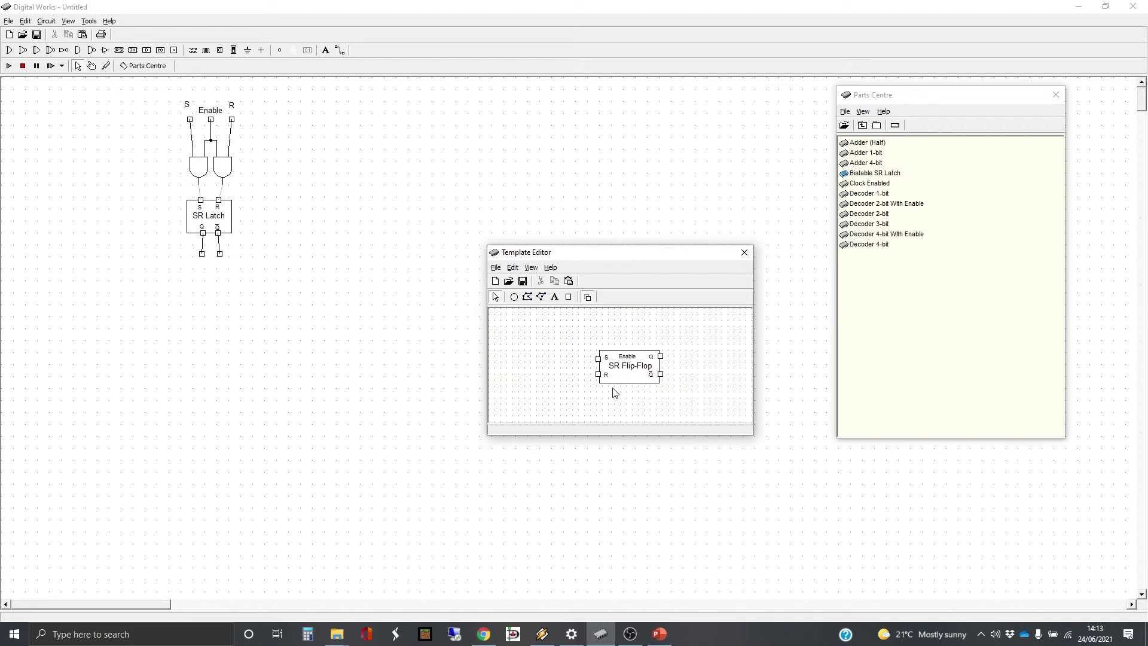
# Step: Add a pin on the top edge of the template's box above the Enable label and close the Template Editor
pyautogui.click(569, 299)
pyautogui.click(630, 351)
pyautogui.click(666, 339)
pyautogui.click(745, 252)
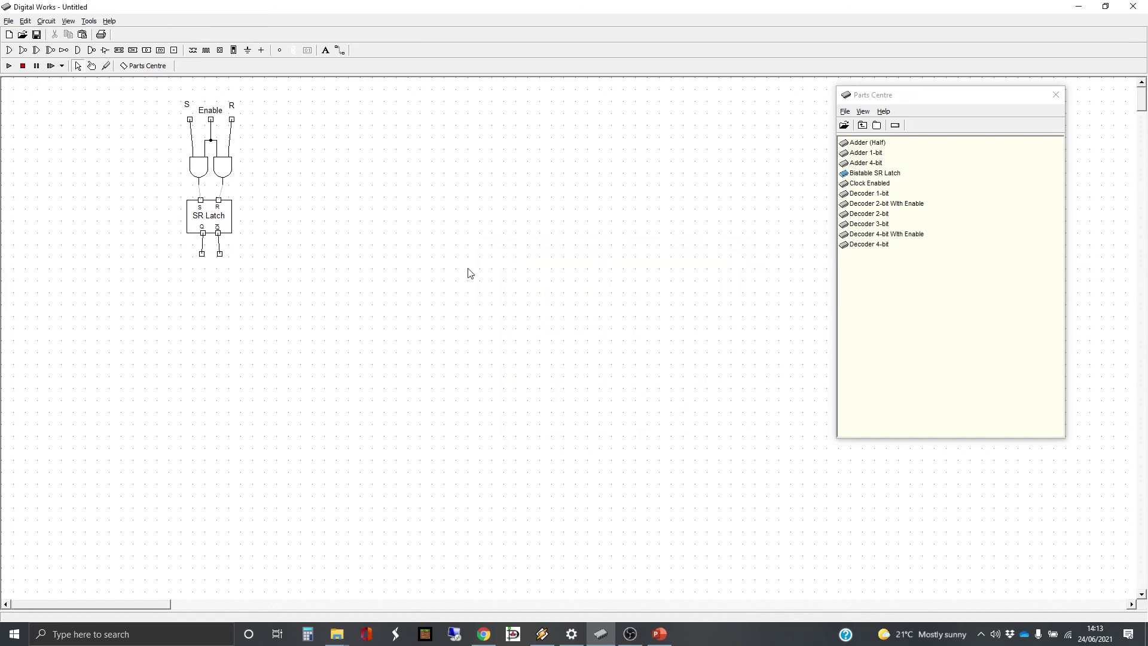
# Step: Associate the circuit's S input tag with the template pin beside the S label
pyautogui.click(189, 119)
pyautogui.rightClick(190, 122)
pyautogui.click(203, 123)
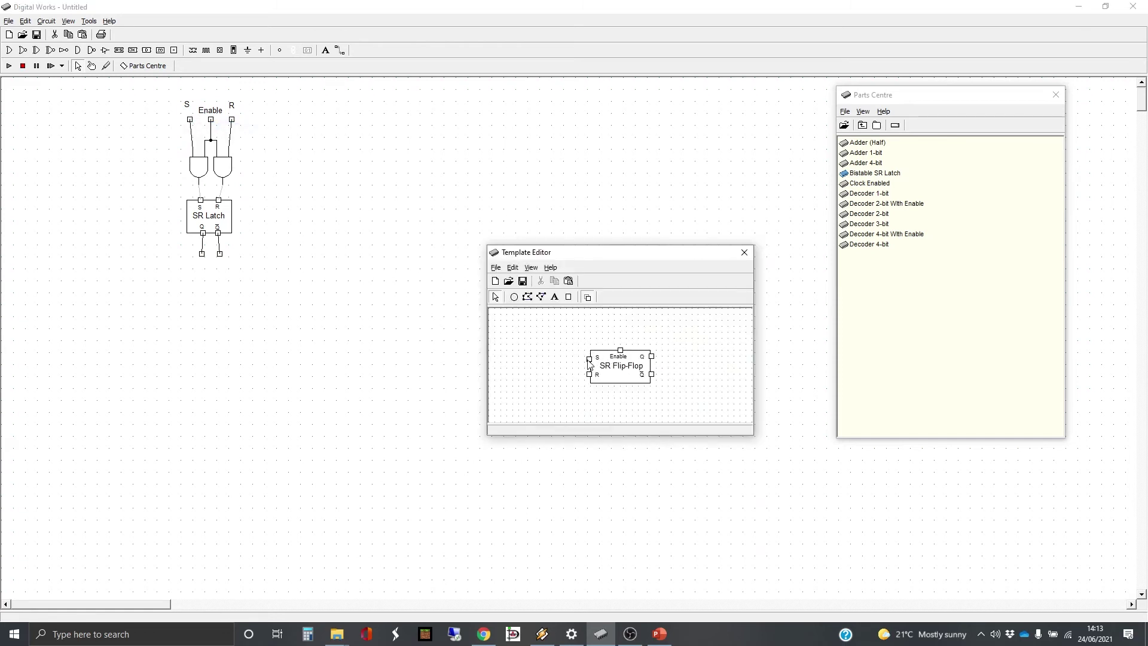
pyautogui.rightClick(589, 362)
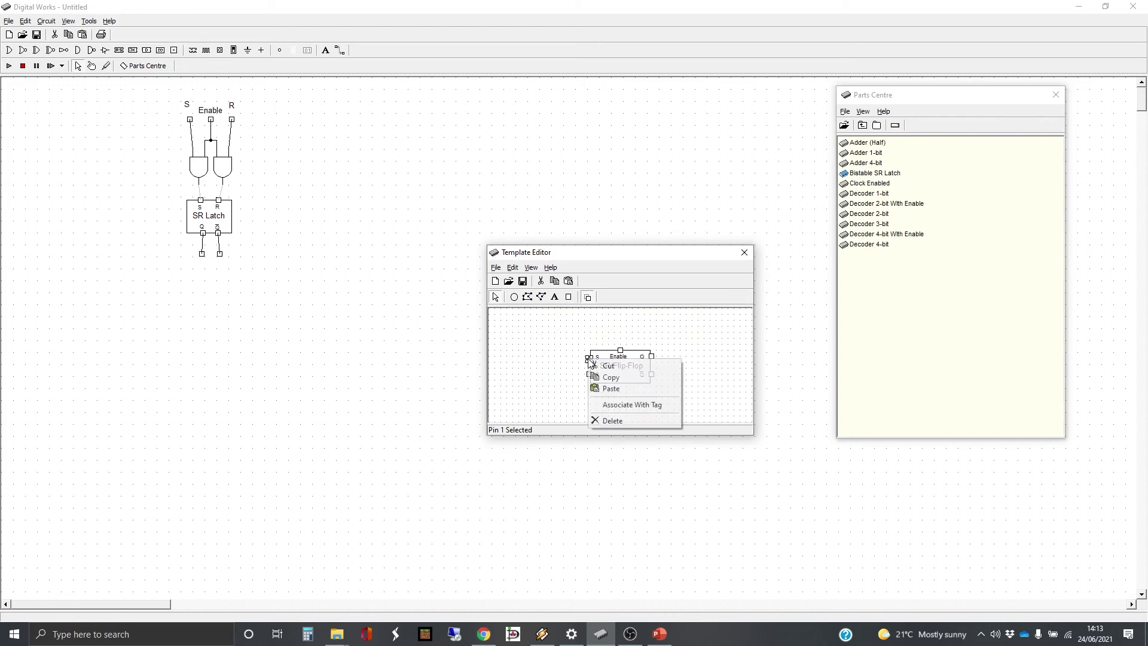
pyautogui.click(622, 402)
pyautogui.click(751, 252)
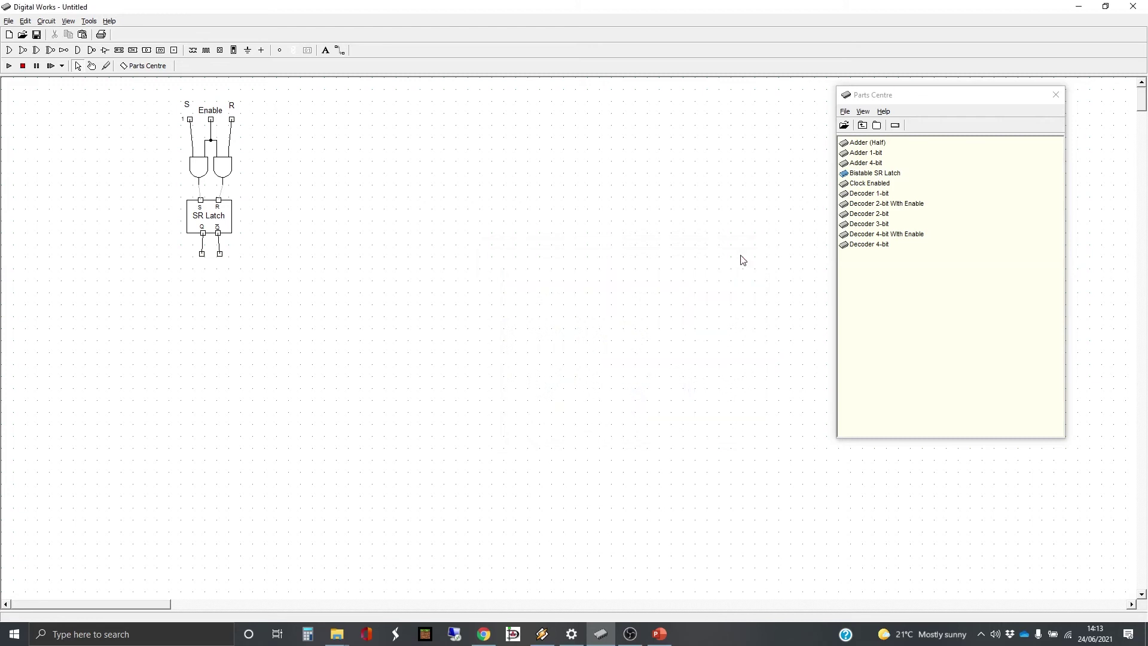
# Step: Associate the circuit's R input tag with the template pin beside the R label
pyautogui.click(232, 120)
pyautogui.rightClick(233, 120)
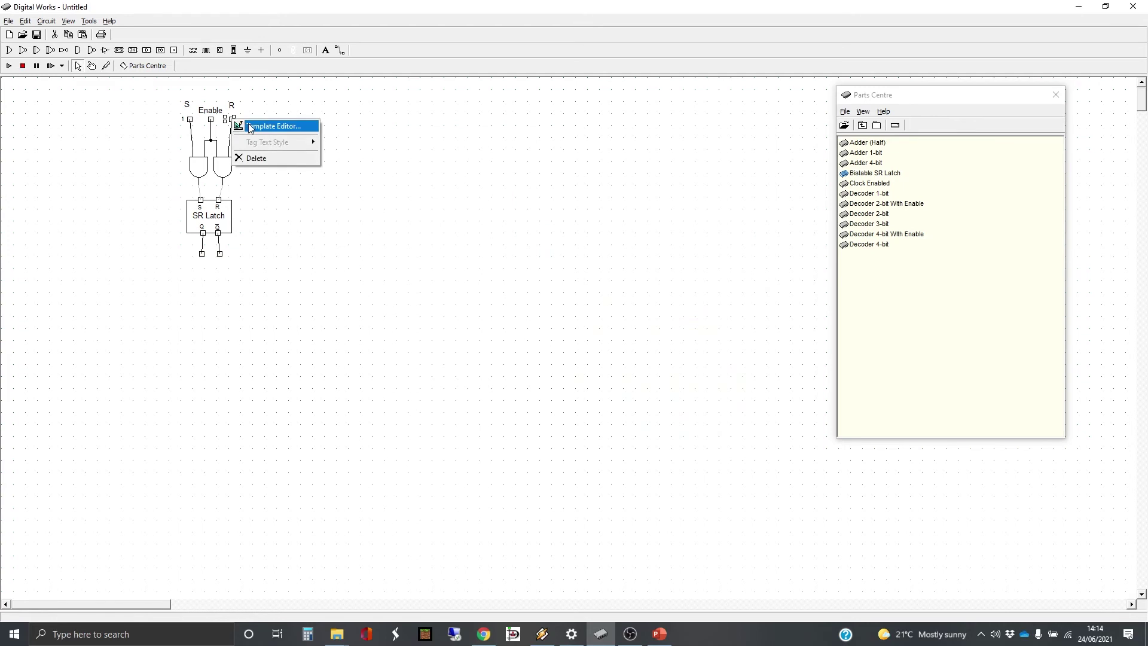
pyautogui.click(251, 126)
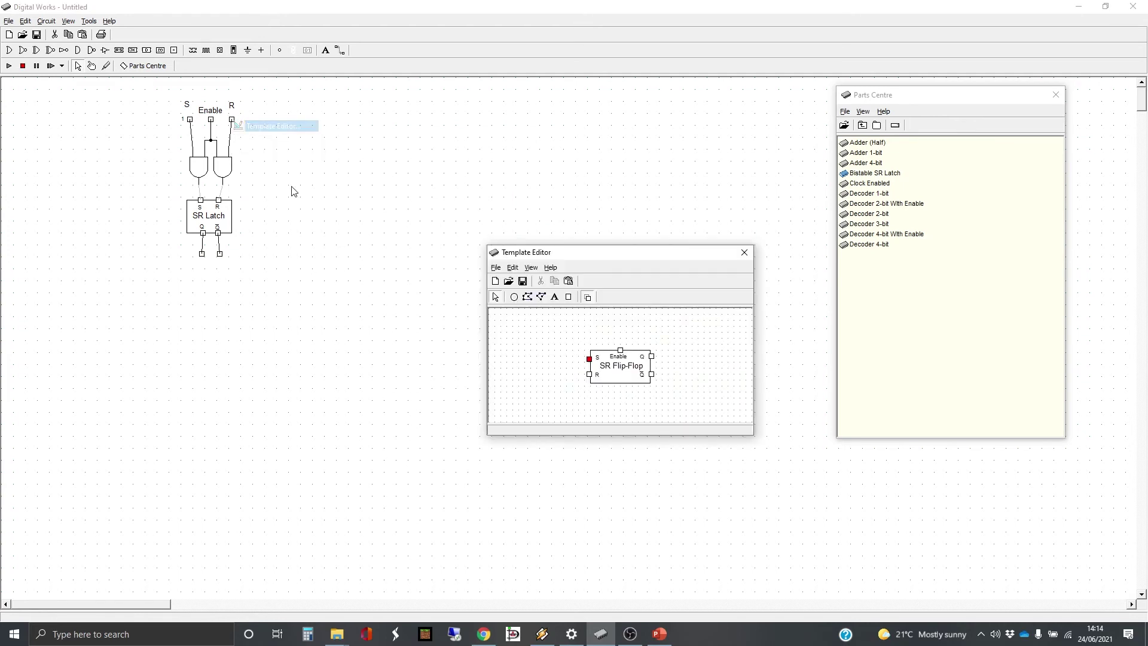
pyautogui.click(590, 377)
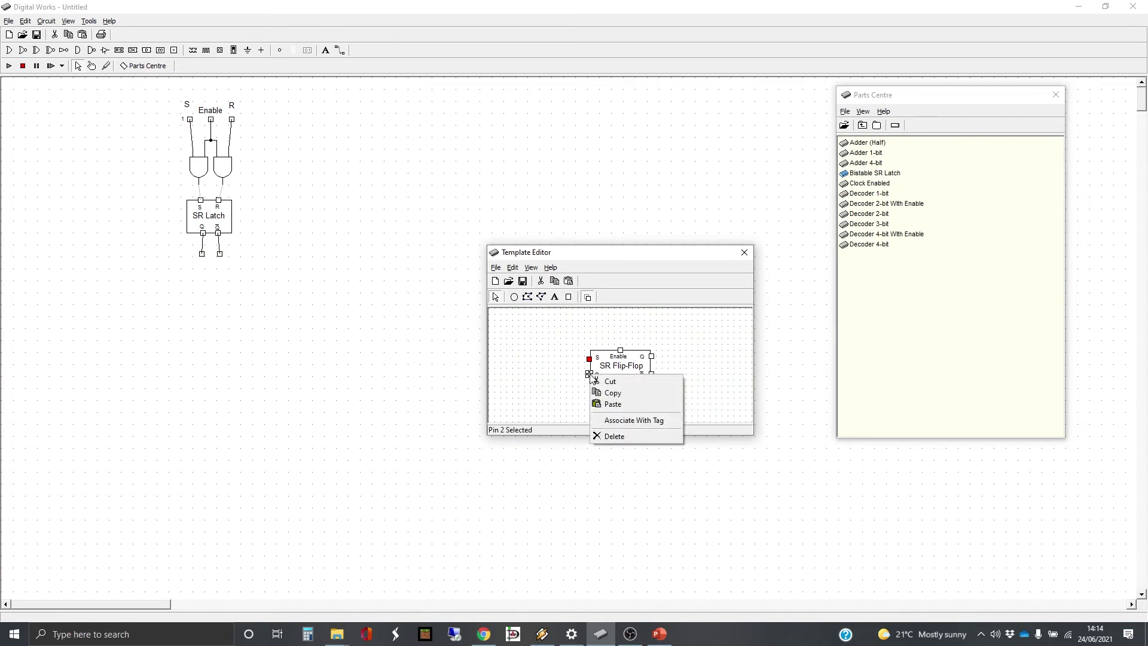
pyautogui.click(634, 420)
pyautogui.click(745, 253)
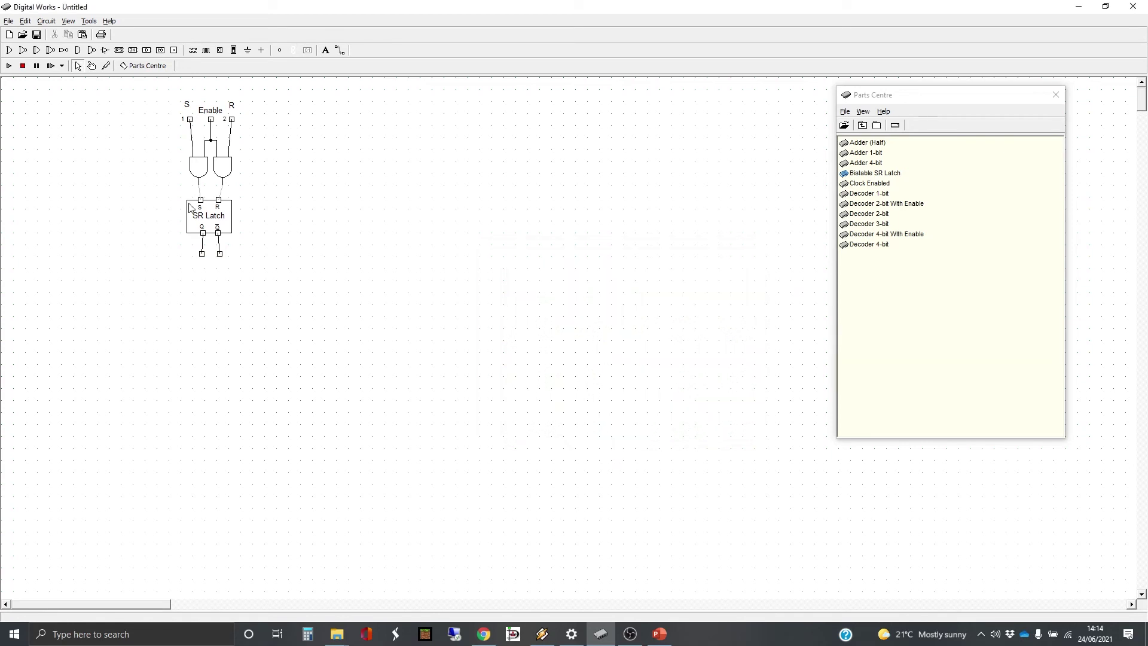
# Step: Associate the circuit's Enable tag with the pin on the top edge of the template's box
pyautogui.rightClick(212, 122)
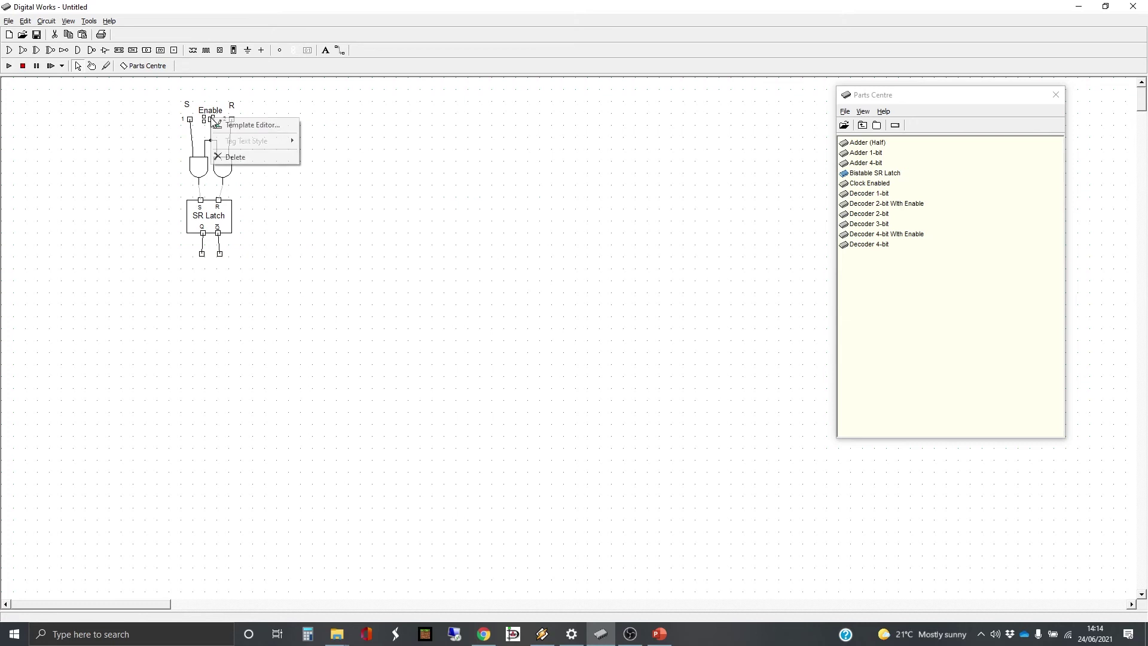
pyautogui.click(242, 125)
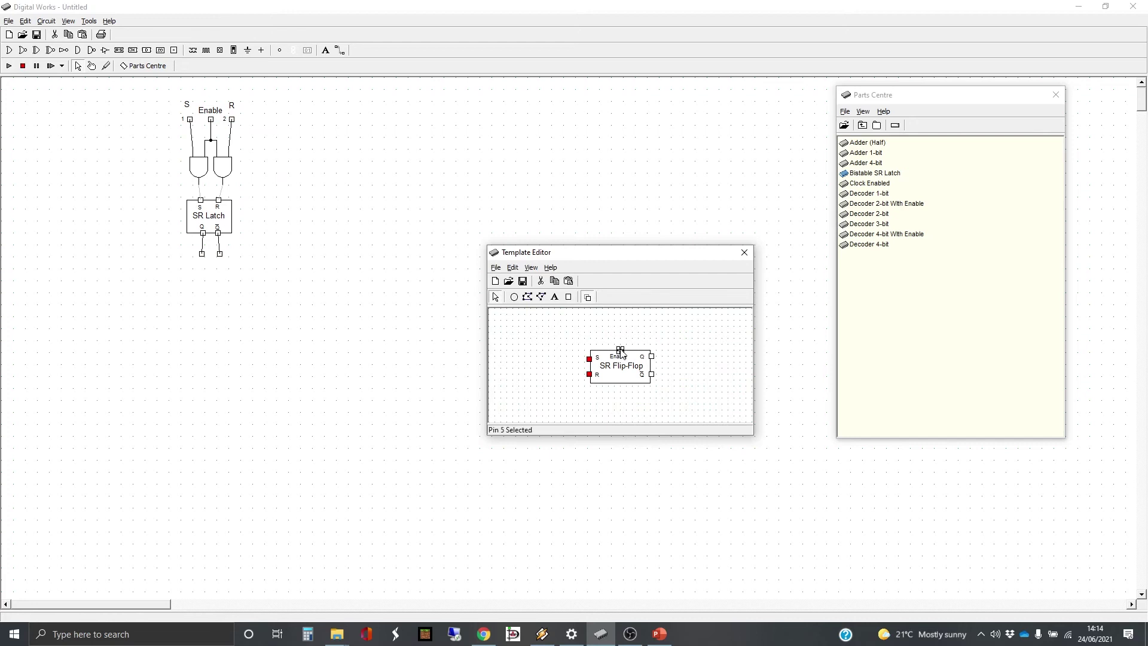
pyautogui.rightClick(622, 350)
pyautogui.click(669, 395)
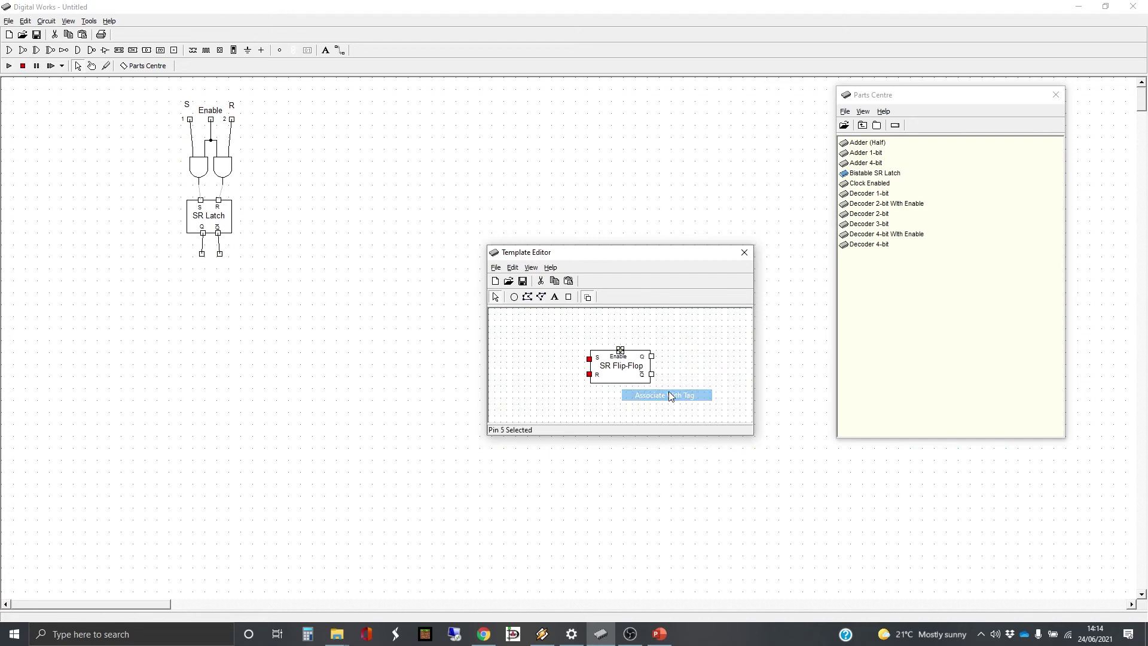
pyautogui.click(744, 252)
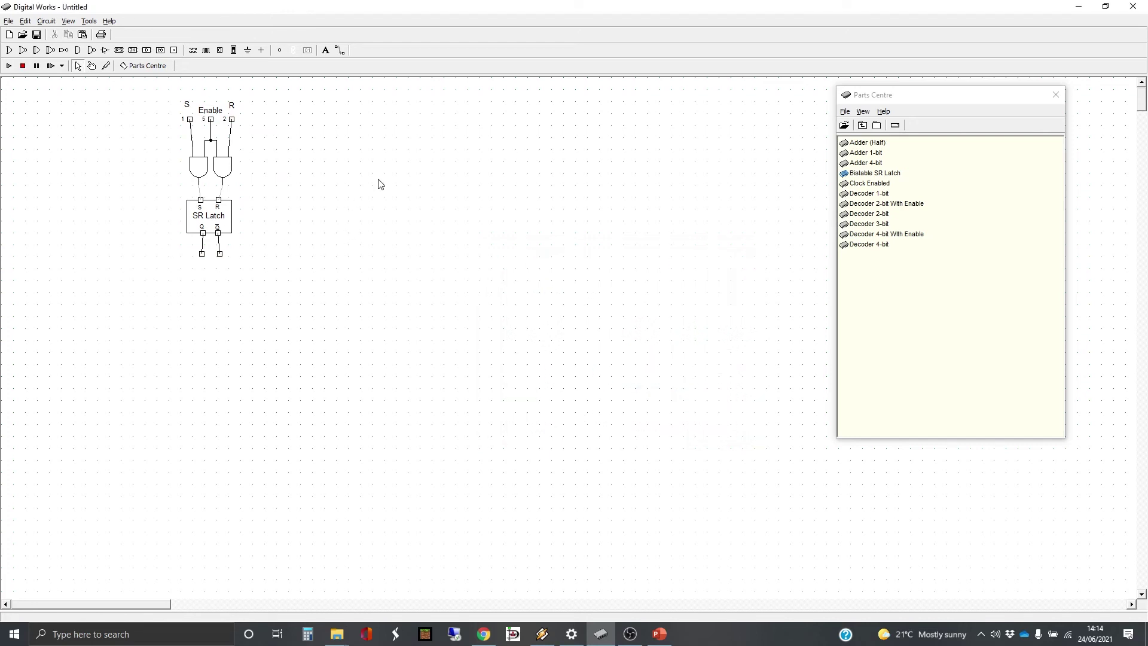
# Step: Associate the output tag below the latch's Q with the template pin beside the Q label
pyautogui.rightClick(202, 255)
pyautogui.click(228, 263)
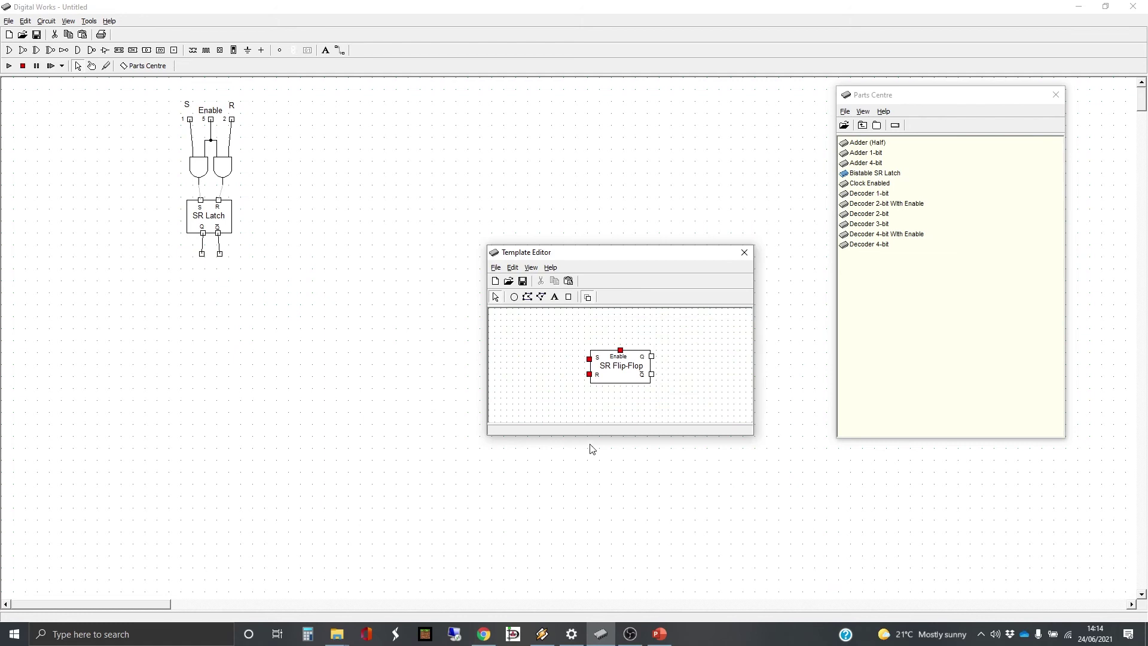
pyautogui.rightClick(653, 358)
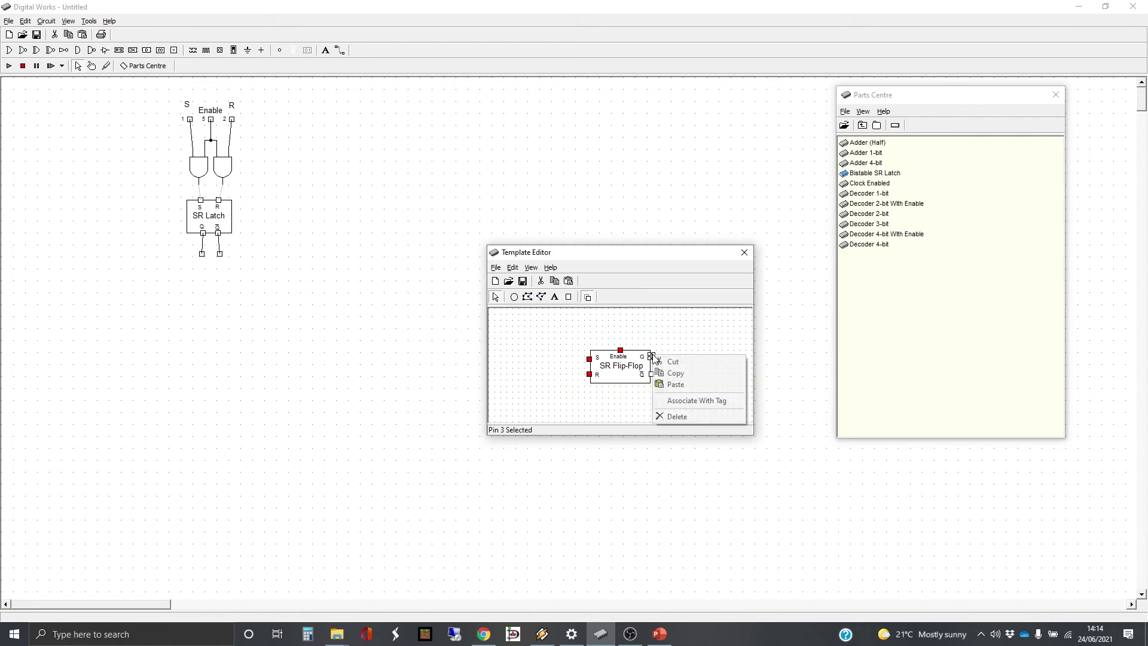
pyautogui.click(697, 401)
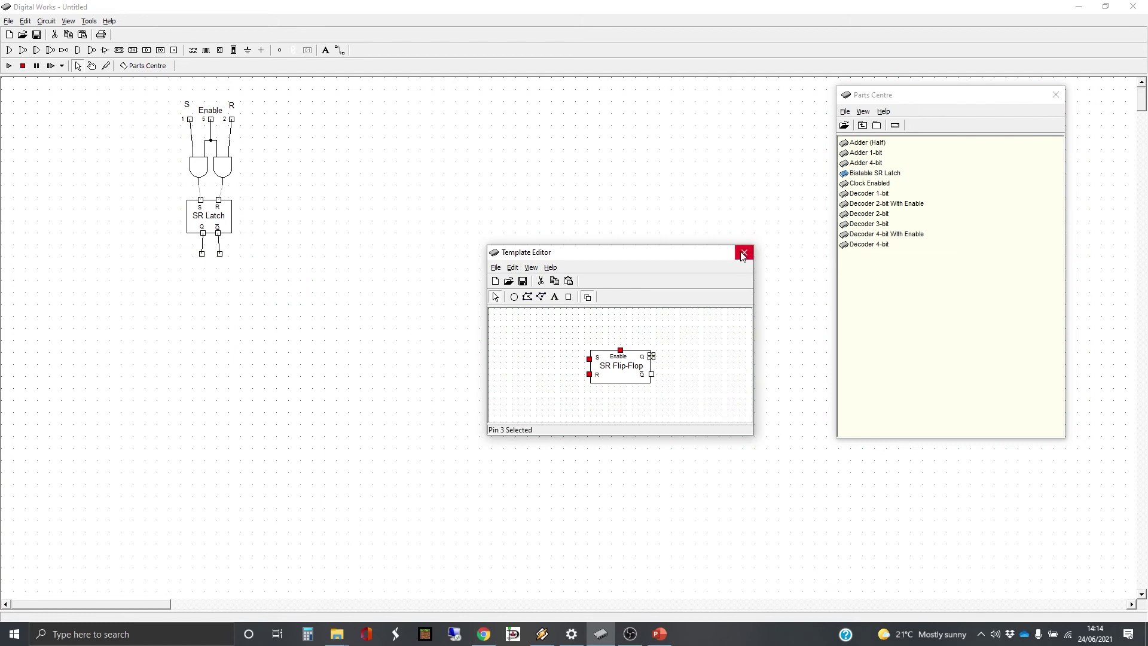
pyautogui.click(744, 253)
# Step: Associate the output tag below the latch's inverted Q with the template pin beside the inverted Q label
pyautogui.click(219, 254)
pyautogui.rightClick(219, 255)
pyautogui.click(251, 262)
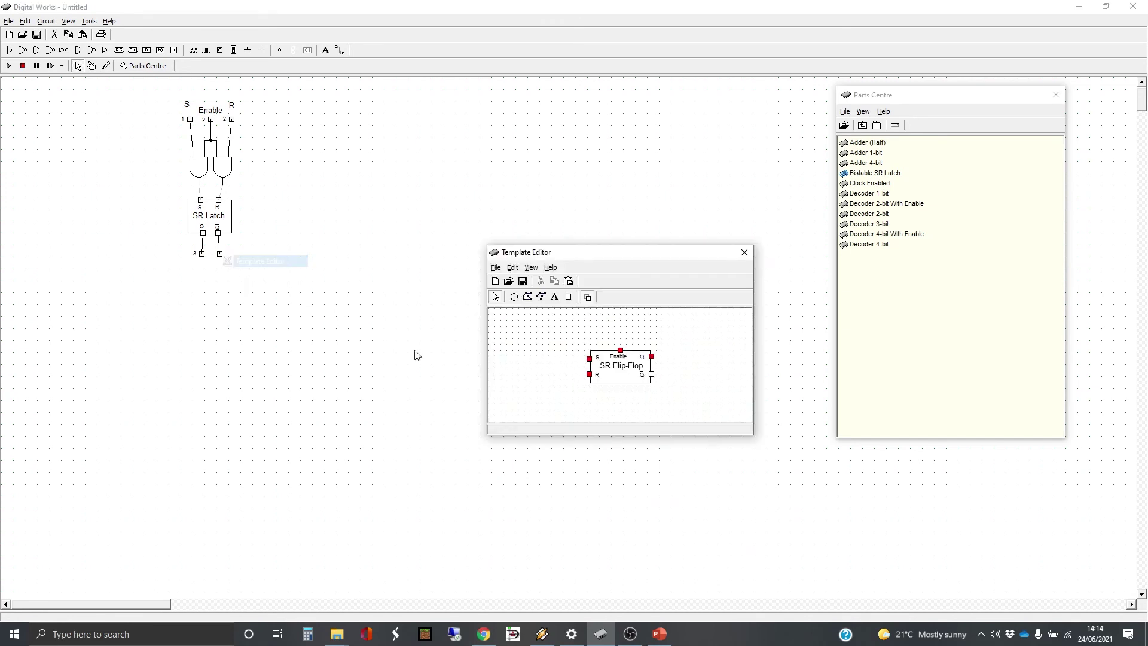
pyautogui.click(652, 374)
pyautogui.rightClick(651, 374)
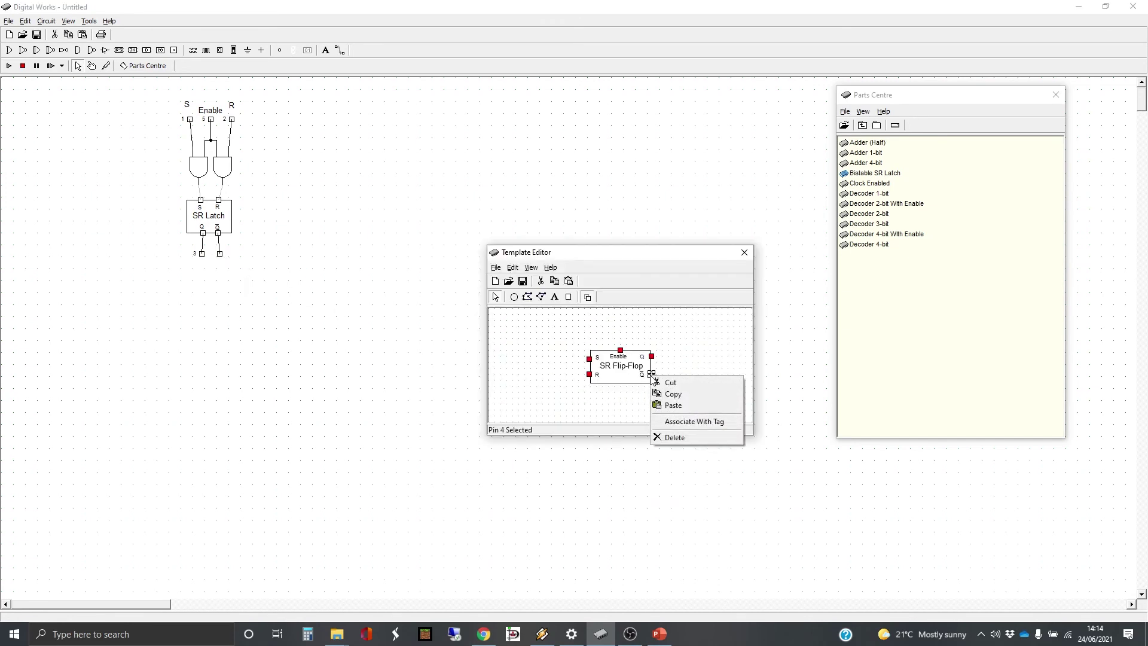
pyautogui.click(693, 421)
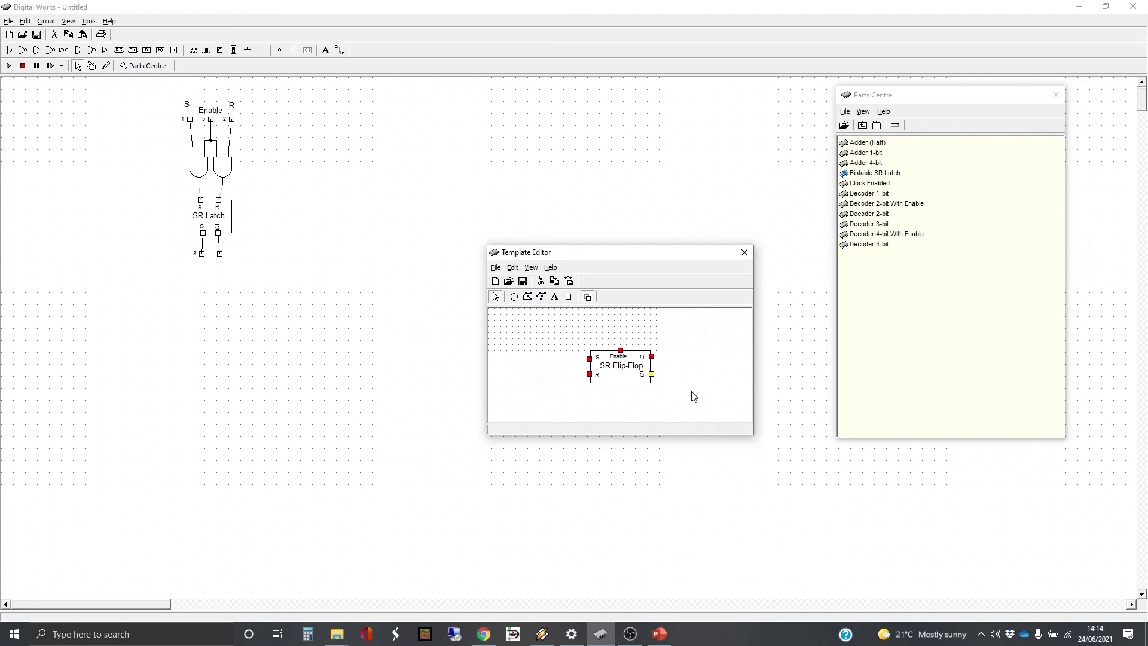
pyautogui.click(745, 252)
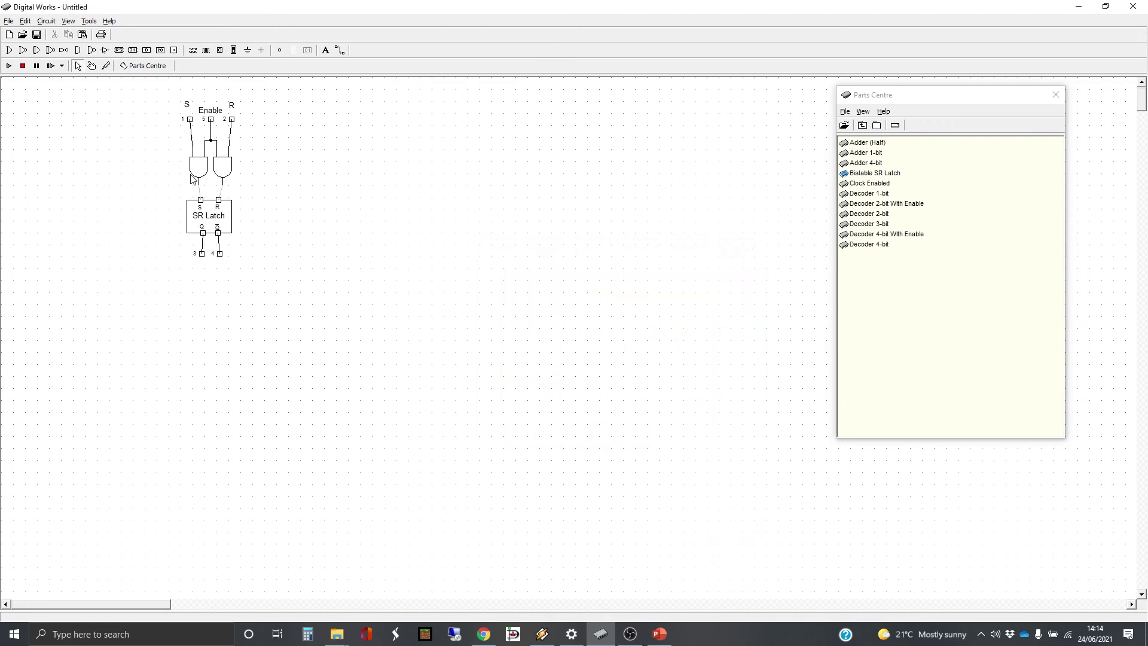
# Step: Save the circuit as a macro file named "Bistable SR Flip-Flop" in the MyMacros folder
pyautogui.click(9, 21)
pyautogui.moveTo(26, 21)
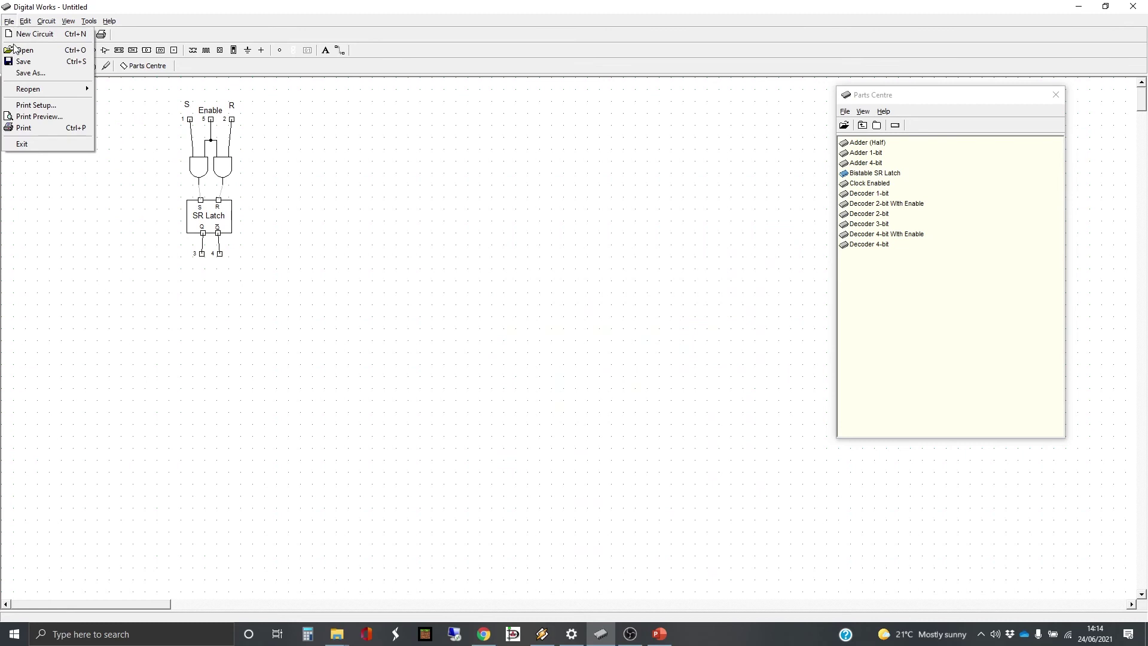
pyautogui.click(18, 72)
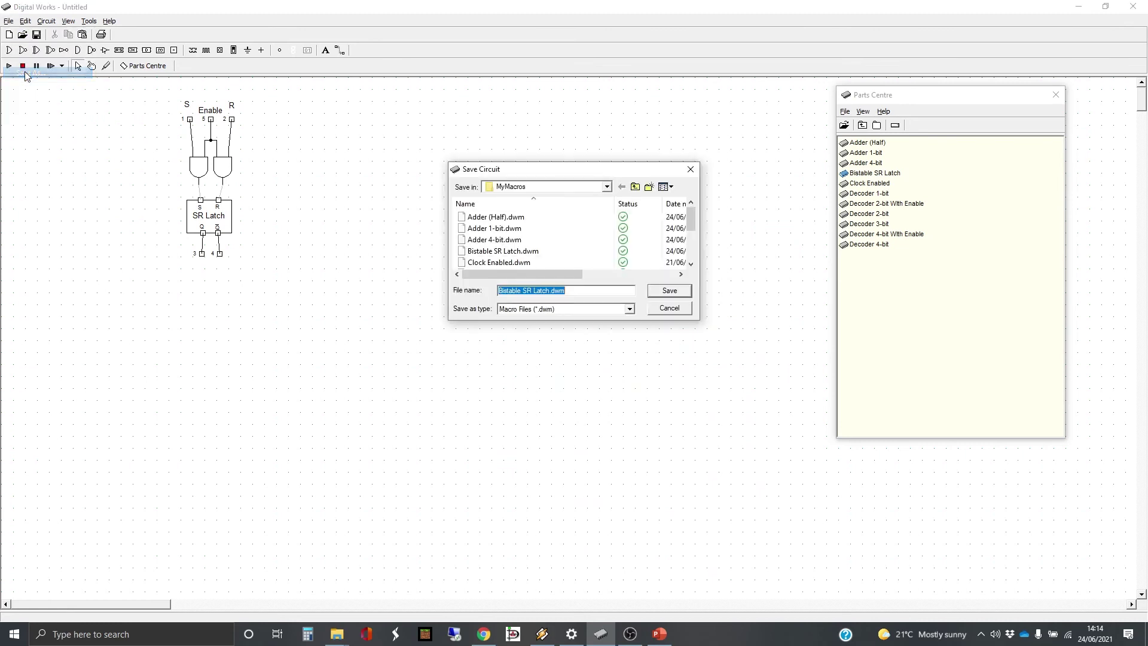
pyautogui.click(571, 293)
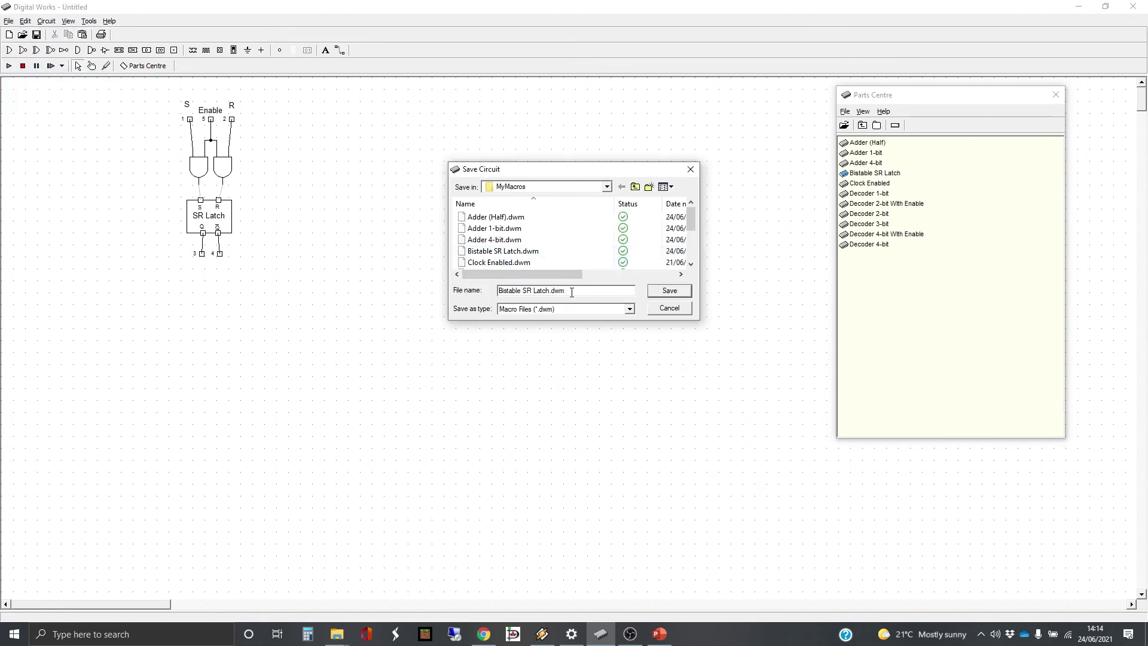
pyautogui.press('BackSpace')
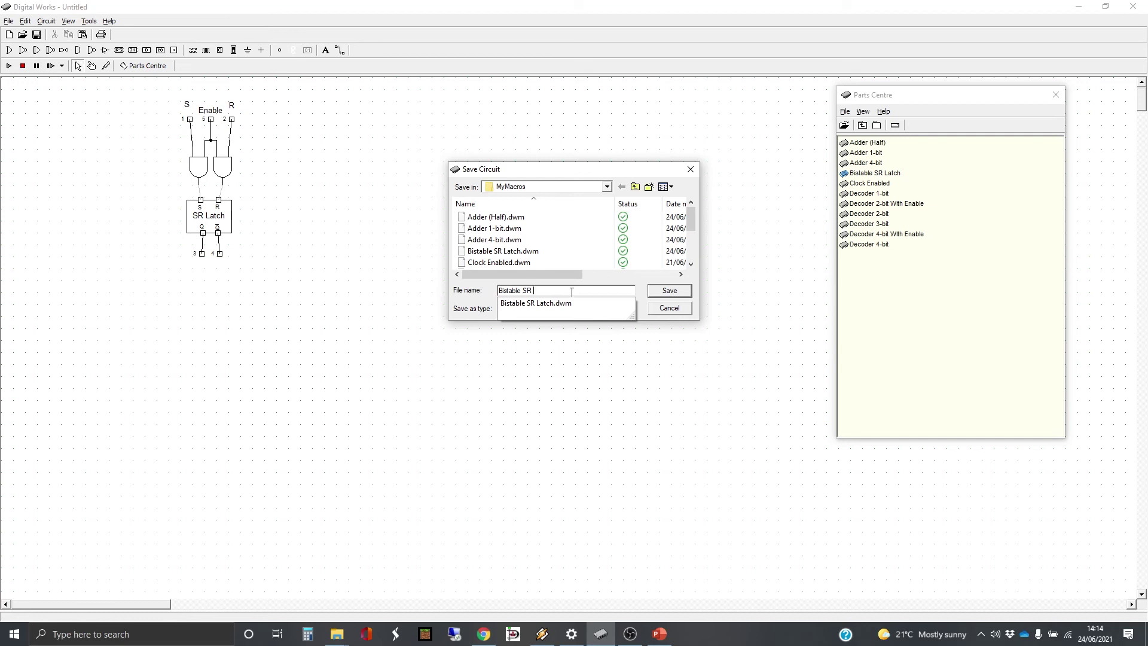
pyautogui.write('Flip-F')
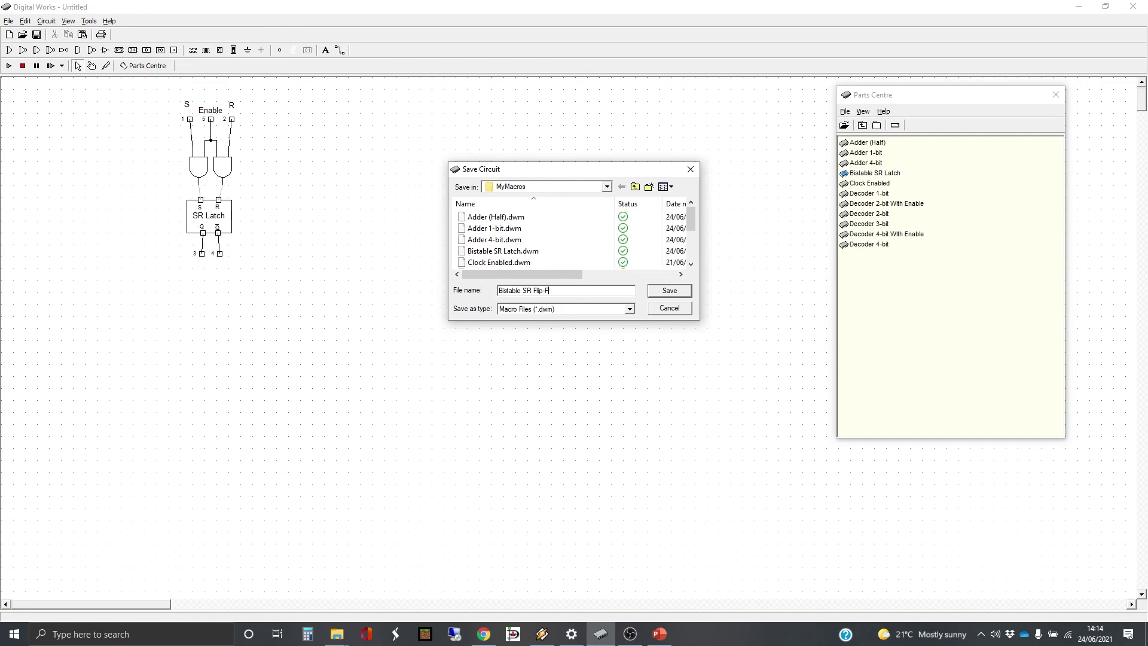
pyautogui.press('Return')
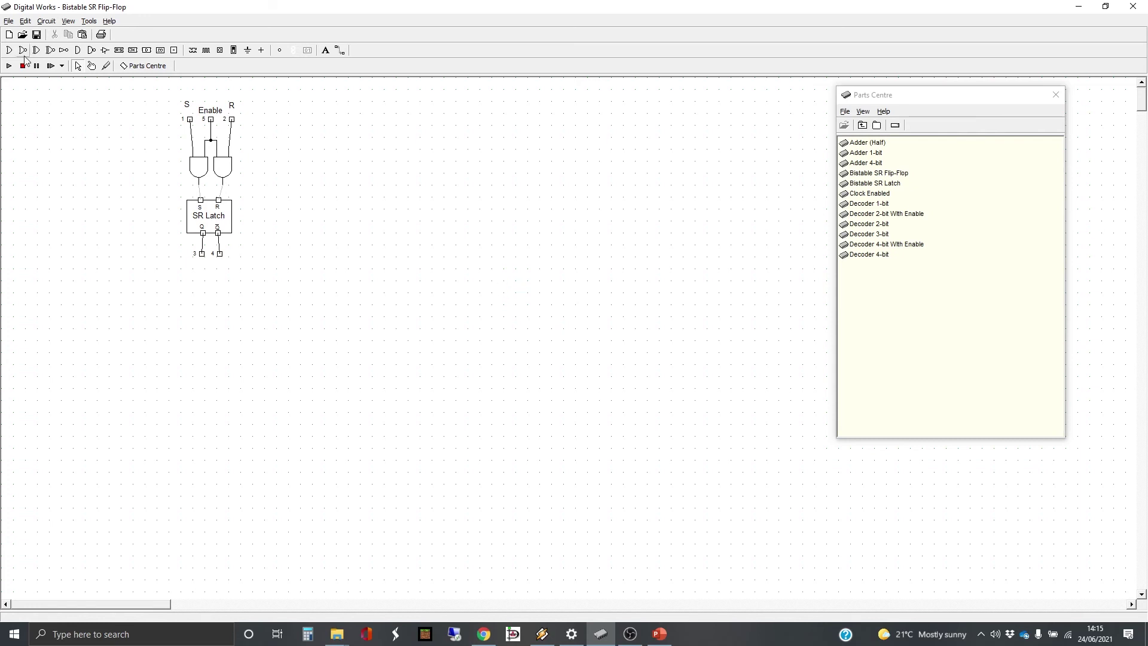
# Step: Start a new circuit and place the Bistable SR Flip-Flop macro from the Parts Centre on it
pyautogui.click(9, 22)
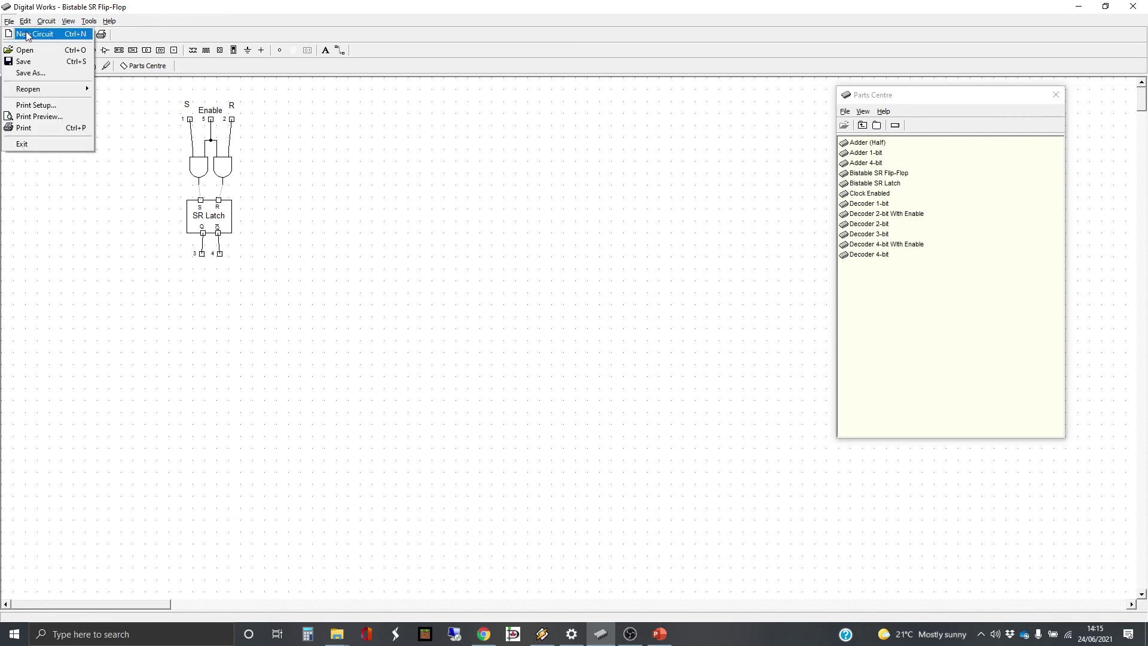
pyautogui.click(29, 34)
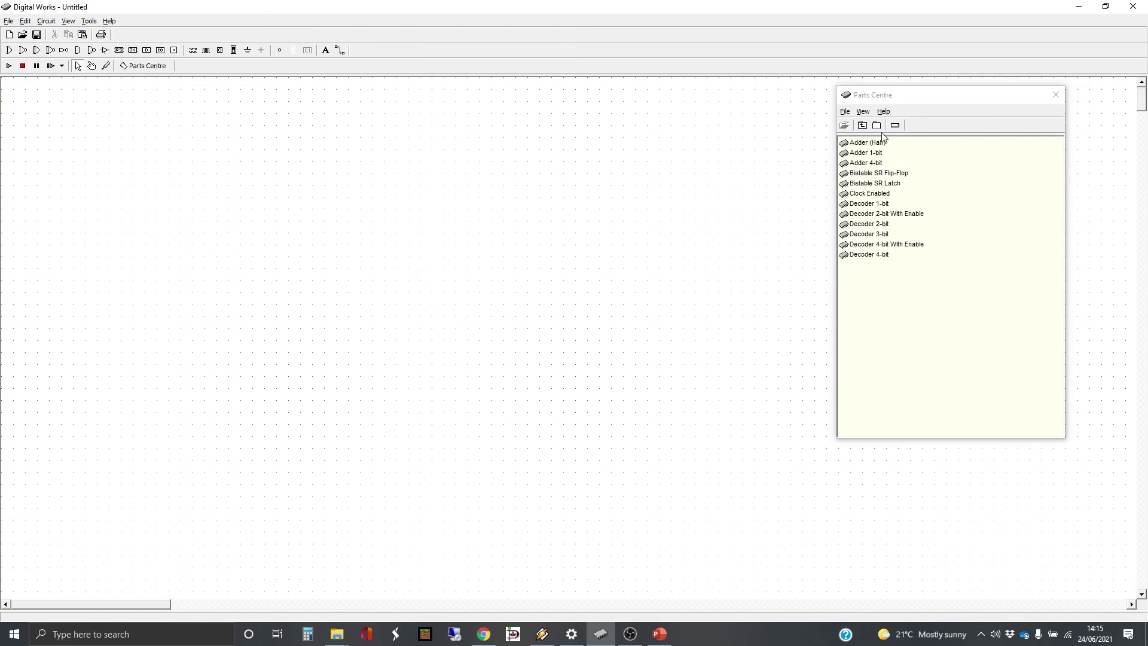
pyautogui.moveTo(879, 174); pyautogui.dragTo(297, 180)
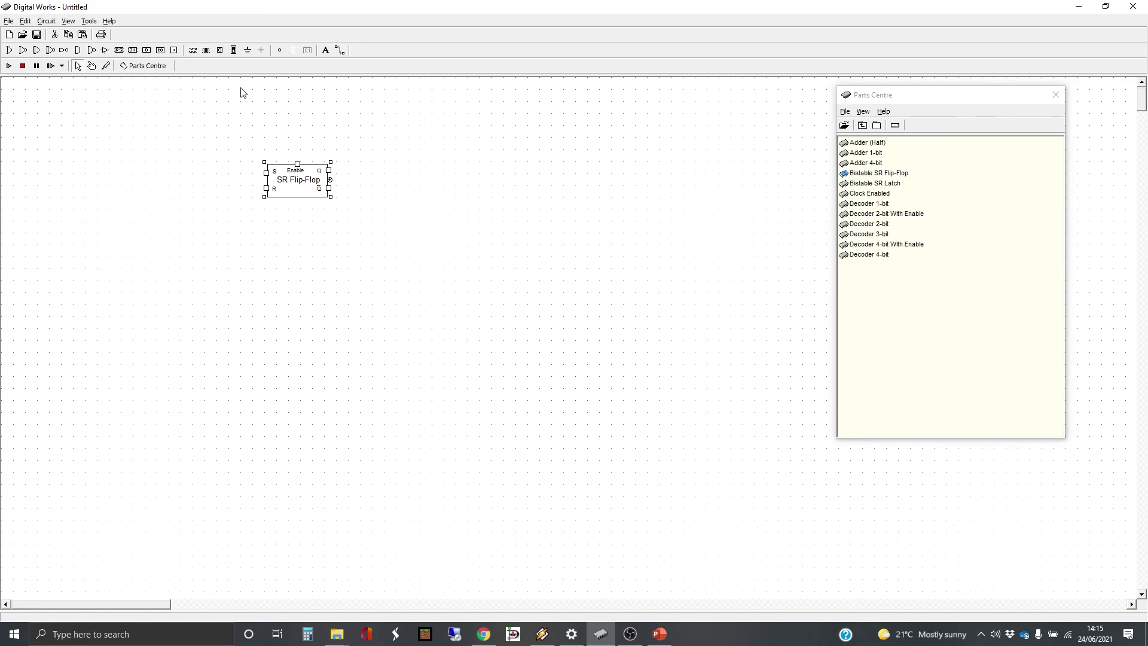
# Step: Place three interactive inputs next to the macro's S, R and Enable pins
pyautogui.click(220, 49)
pyautogui.click(247, 171)
pyautogui.click(246, 190)
pyautogui.click(298, 150)
# Step: Place two LEDs beside the macro's outputs and wire the LEDs and interactive inputs to the macro's pins
pyautogui.click(281, 50)
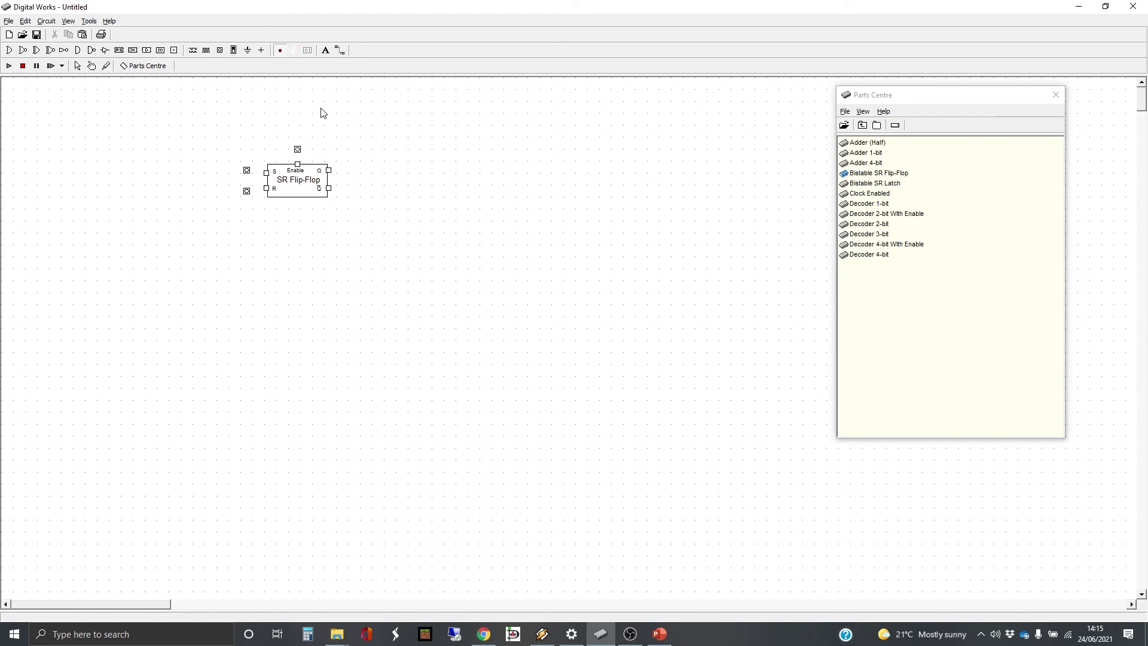
pyautogui.click(352, 168)
pyautogui.click(355, 186)
pyautogui.click(338, 51)
pyautogui.moveTo(330, 170)
pyautogui.mouseDown()
pyautogui.moveTo(351, 167)
pyautogui.moveTo(356, 183)
pyautogui.moveTo(297, 149)
pyautogui.moveTo(248, 169)
pyautogui.moveTo(247, 191)
pyautogui.mouseUp()
# Step: Run the simulation and test setting the flip-flop by turning S on and switching Enable on and off
pyautogui.click(92, 66)
pyautogui.click(9, 65)
pyautogui.click(299, 150)
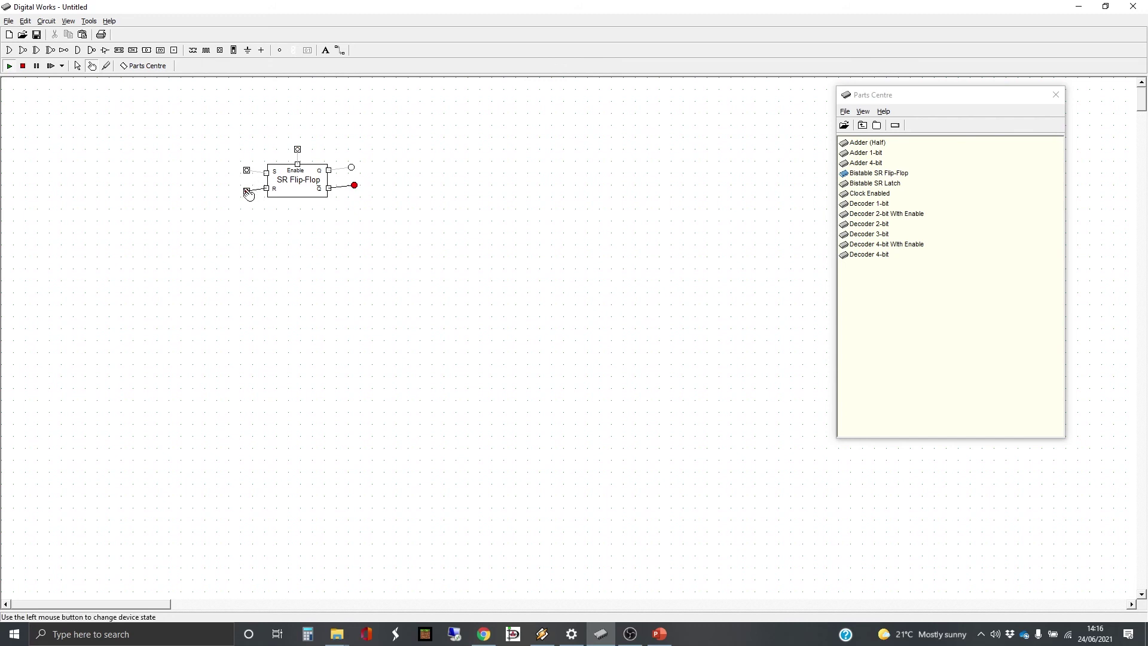
pyautogui.click(247, 170)
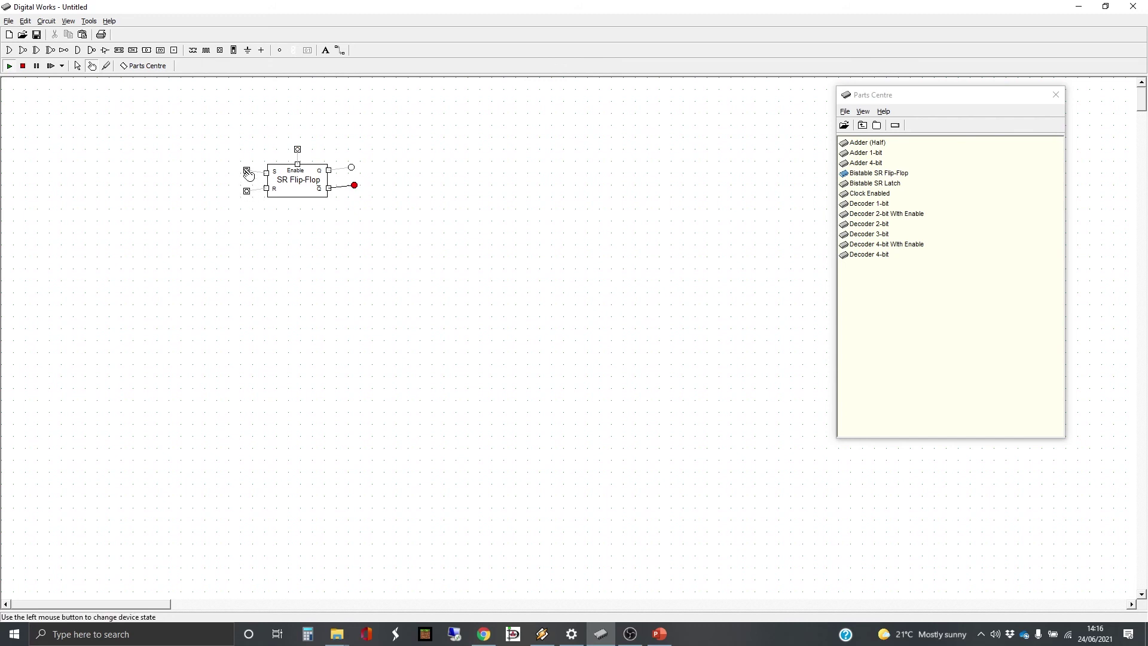
pyautogui.click(299, 150)
pyautogui.click(298, 150)
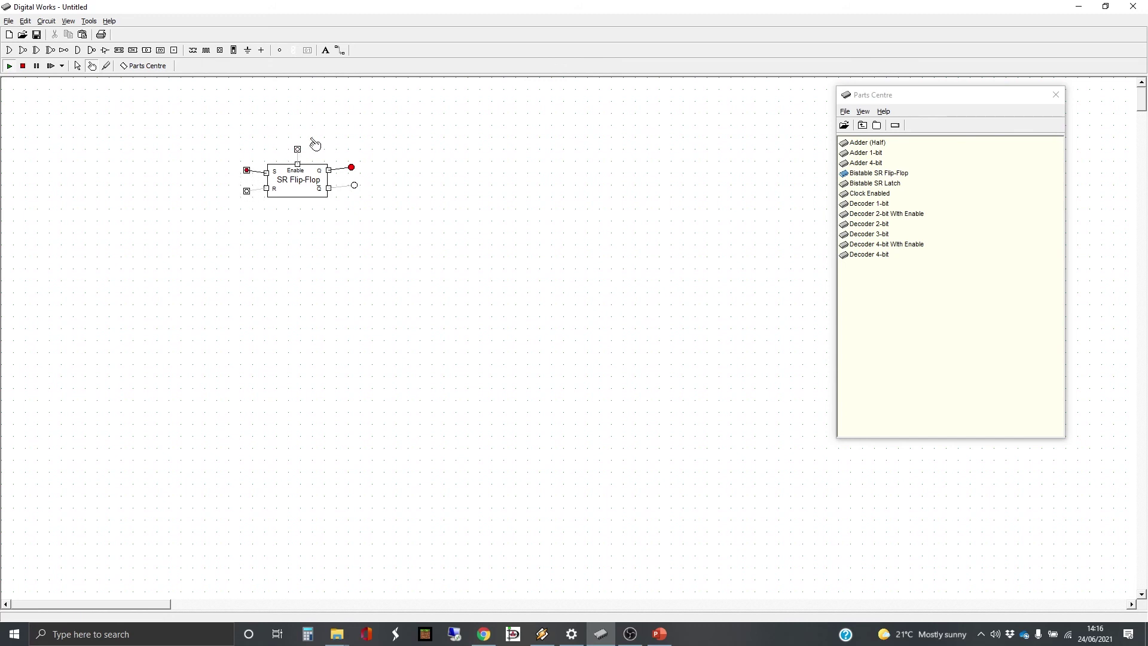
# Step: Turn R on while S is on, operate Enable to test the flip-flop, and stop the simulation
pyautogui.click(247, 191)
pyautogui.click(298, 150)
pyautogui.click(23, 66)
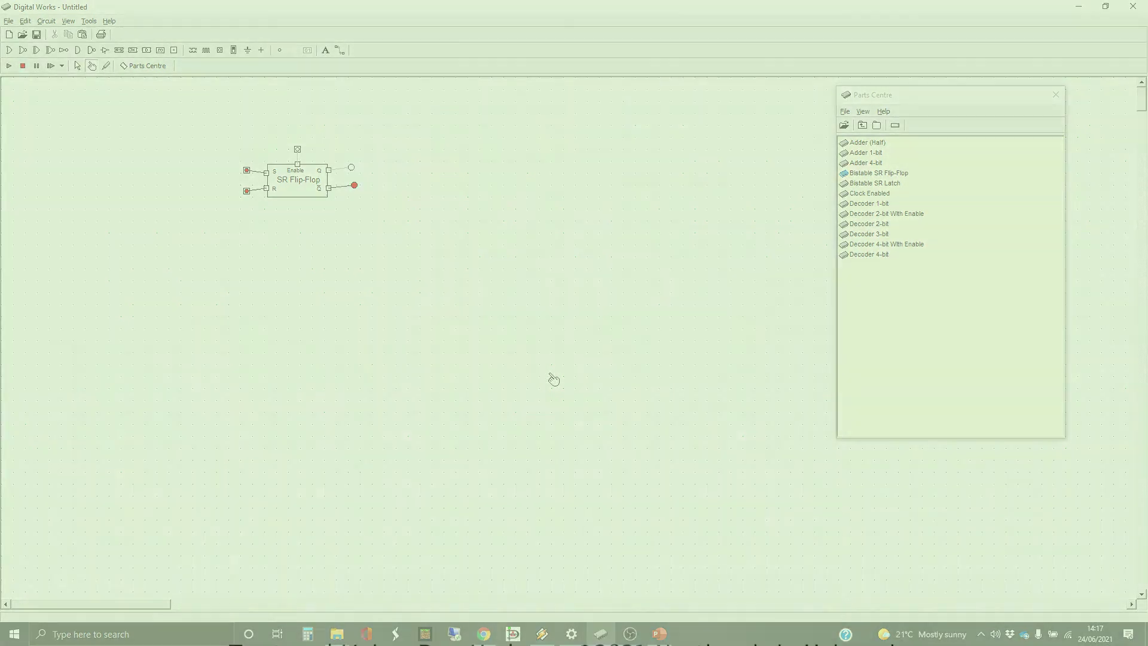